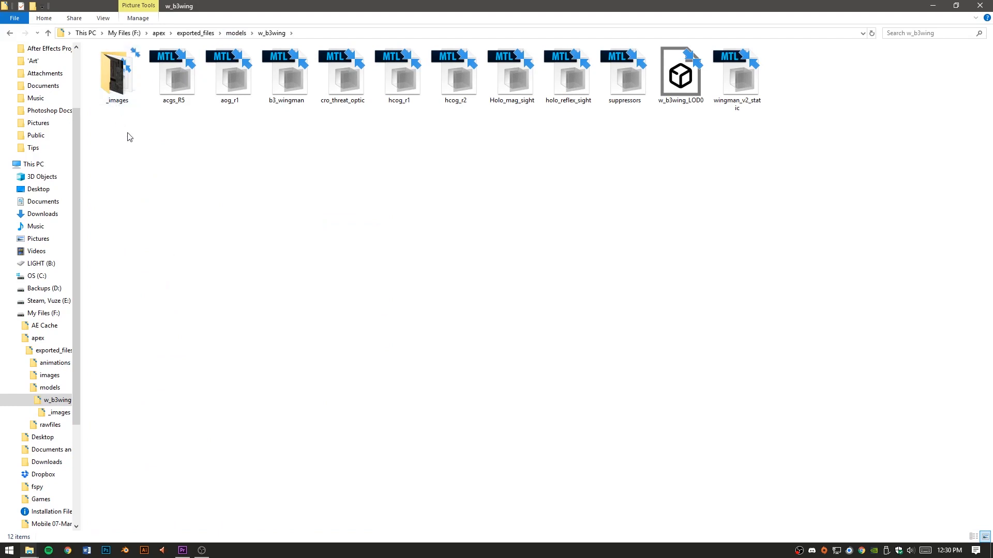
# Locate the w_b3wing_LOD0 model file in the w_b3wing folder and open its _images texture folder.
pyautogui.click(676, 73)
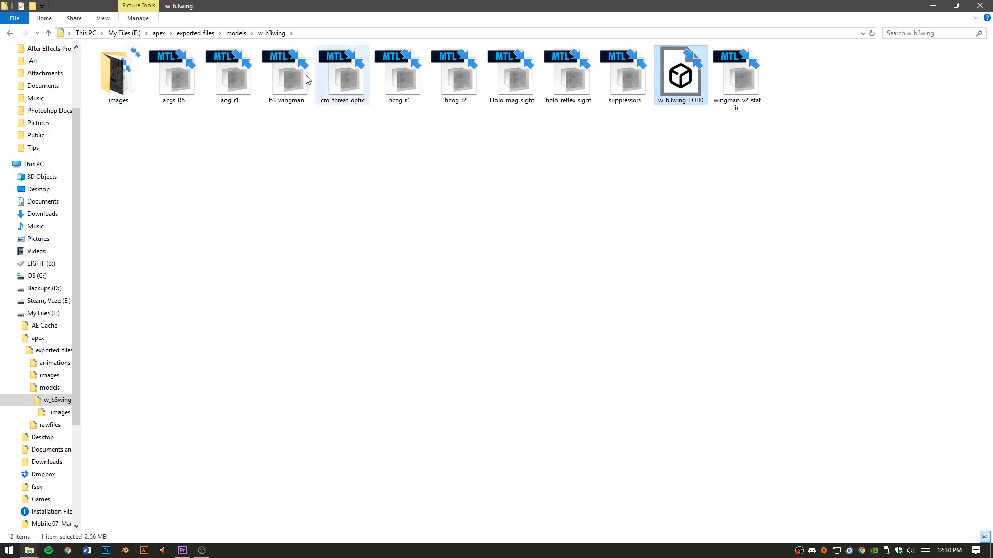
pyautogui.doubleClick(116, 70)
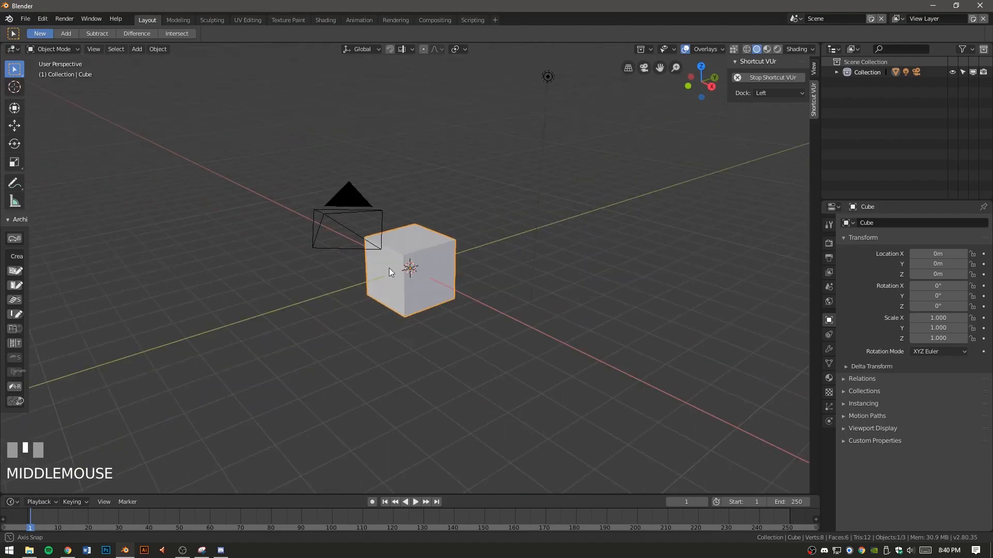
# In Blender, delete all the default objects, including the cube, light and camera.
pyautogui.press('a')
pyautogui.press('x')
pyautogui.click(388, 268)
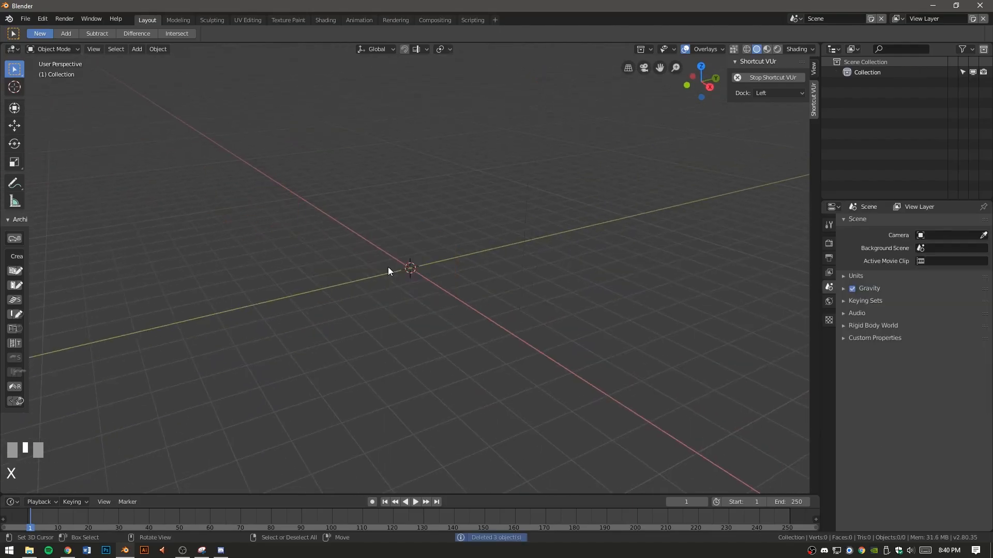
# Import w_b3wing_LOD0.obj as a Wavefront OBJ from the bookmarked w_b3wing folder.
pyautogui.moveTo(388, 270); pyautogui.dragTo(435, 242, button='middle')
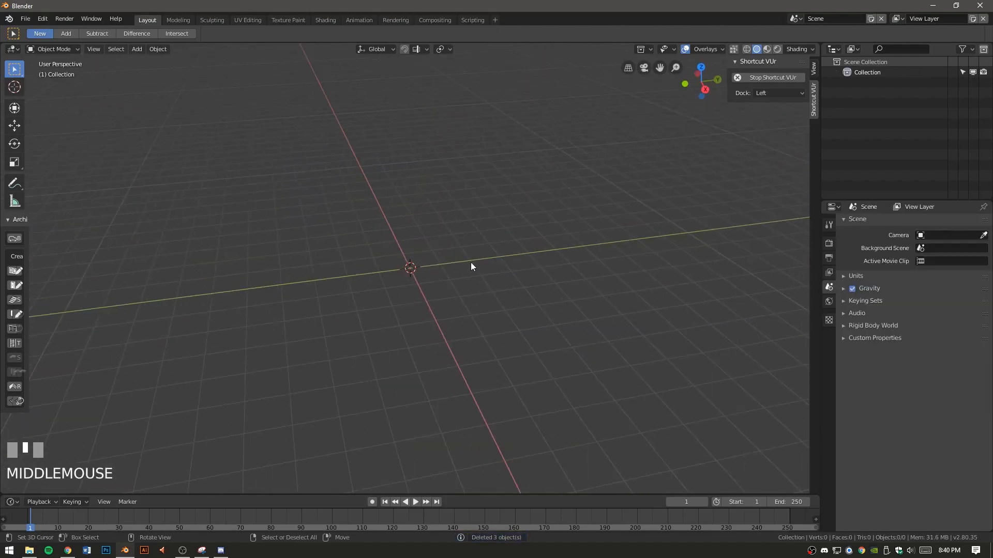
pyautogui.click(25, 19)
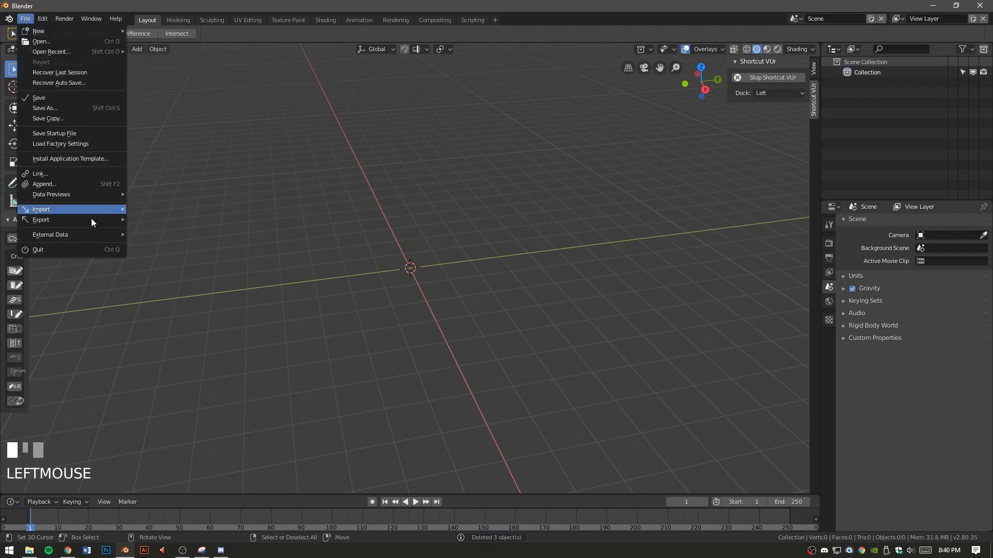
pyautogui.moveTo(83, 210)
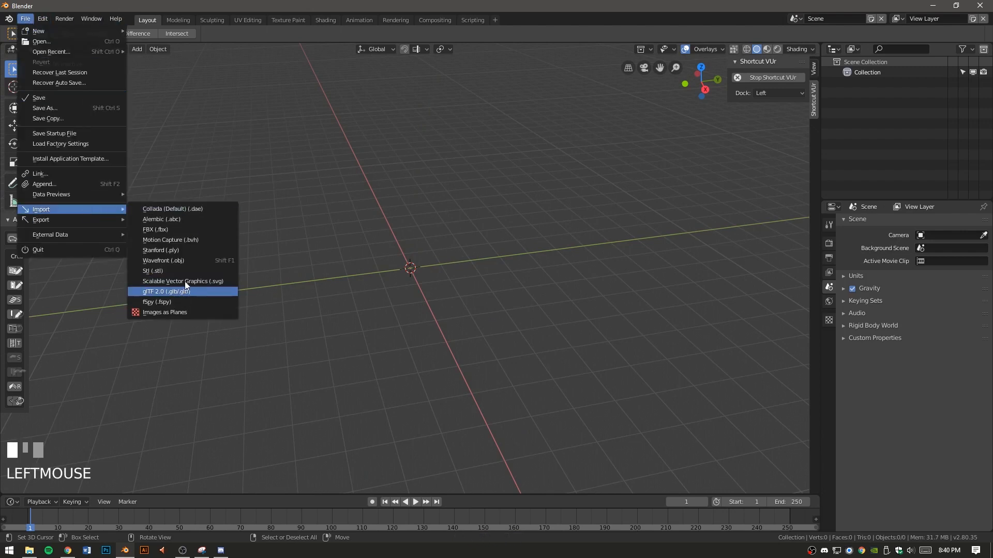
pyautogui.click(184, 261)
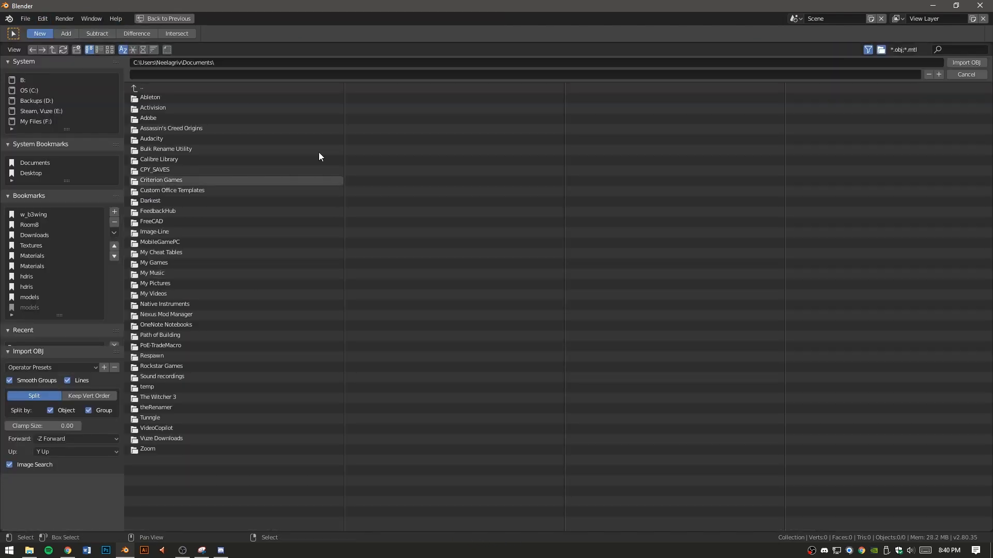
pyautogui.click(38, 214)
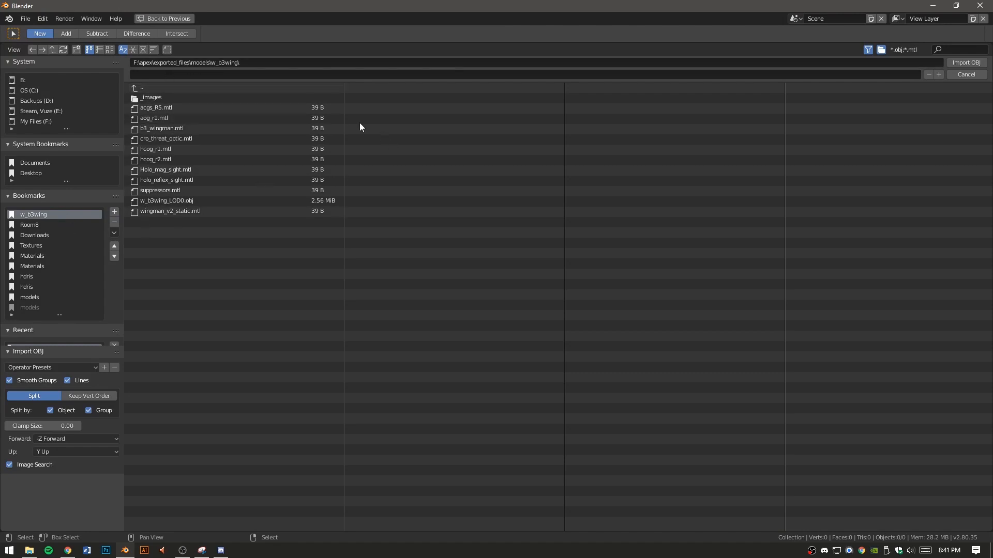
pyautogui.doubleClick(185, 200)
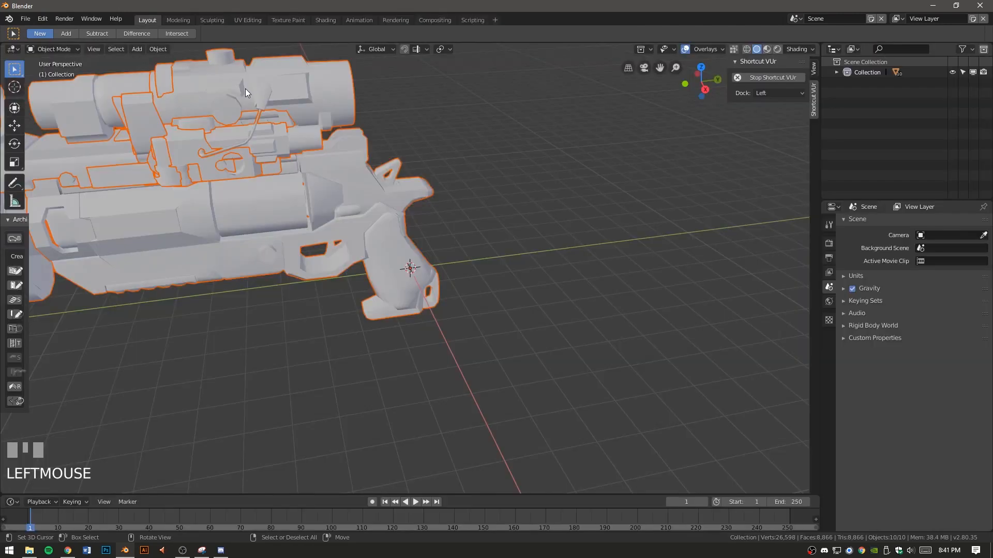
# Deselect the imported parts and examine the whole gun model, including its suppressor and sights.
pyautogui.moveTo(410, 161)
pyautogui.mouseDown(button='middle')
pyautogui.moveTo(469, 153)
pyautogui.moveTo(469, 93)
pyautogui.moveTo(299, 147)
pyautogui.moveTo(392, 166)
pyautogui.mouseUp(button='middle')
pyautogui.hotkey('alt', 'a')
pyautogui.keyDown('shift'); pyautogui.moveTo(251, 183); pyautogui.dragTo(393, 191, button='middle'); pyautogui.keyUp('shift')
pyautogui.scroll(-2, 279, 227)
pyautogui.rightClick(279, 227)
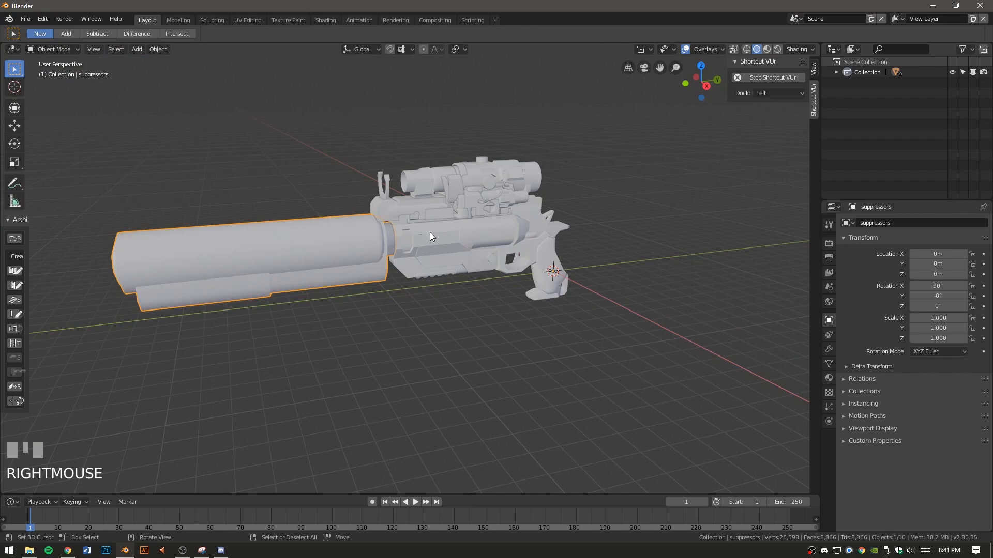
pyautogui.hotkey('alt', 'a')
pyautogui.keyDown('shift'); pyautogui.moveTo(443, 222); pyautogui.dragTo(525, 207, button='middle'); pyautogui.keyUp('shift')
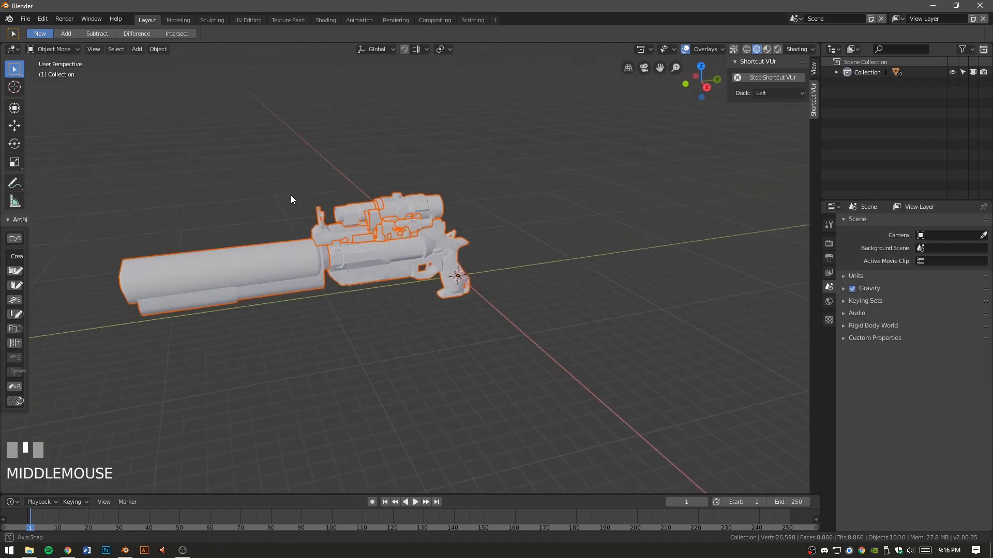
# Delete every imported part except wingman_v2_static and cro_threat_optic by inverting the selection of those two.
pyautogui.moveTo(291, 198); pyautogui.dragTo(317, 189, button='middle')
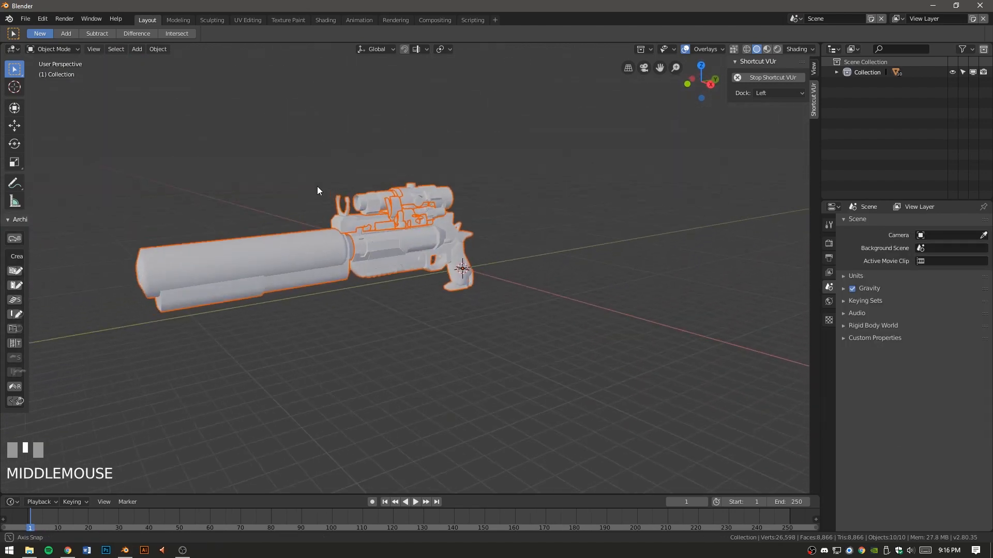
pyautogui.scroll(2, 379, 226)
pyautogui.hotkey('alt', 'a')
pyautogui.scroll(3, 374, 224)
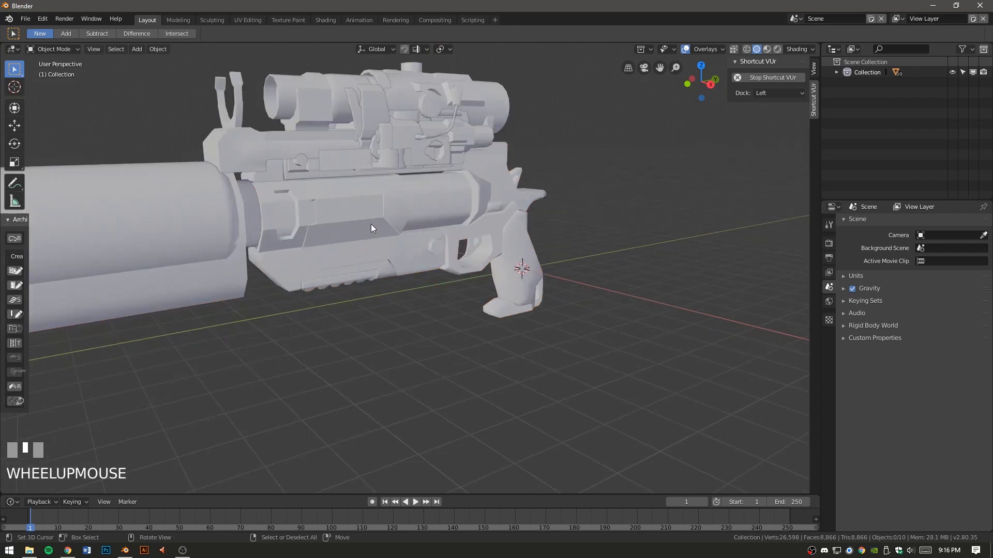
pyautogui.rightClick(359, 206)
pyautogui.keyDown('shift'); pyautogui.moveTo(359, 206); pyautogui.dragTo(352, 223, button='middle'); pyautogui.keyUp('shift')
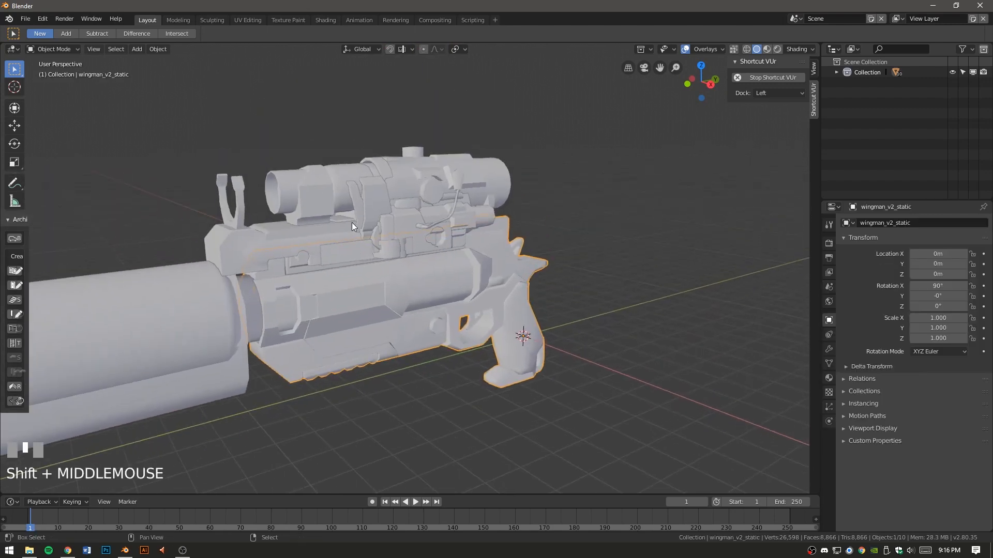
pyautogui.click(836, 72)
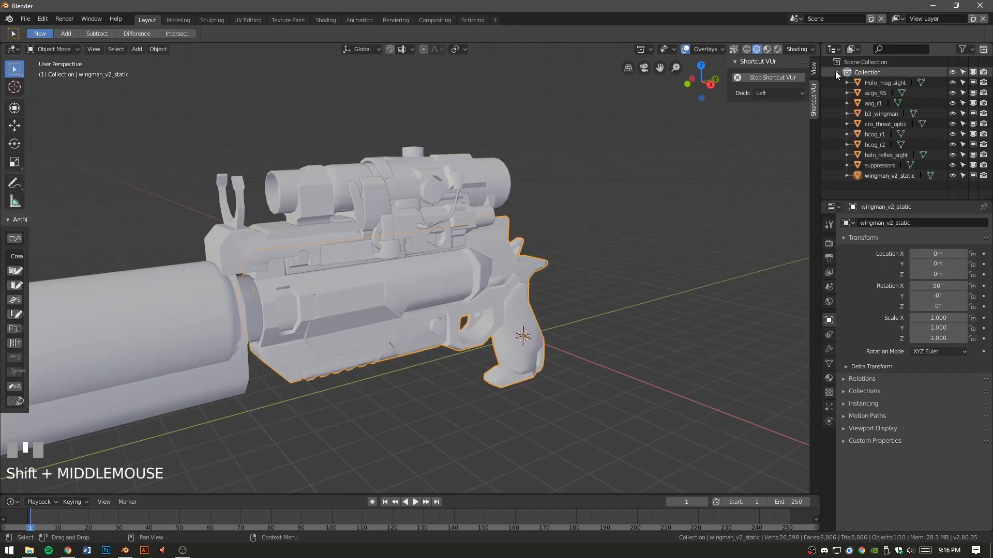
pyautogui.keyDown('shift'); pyautogui.click(880, 123); pyautogui.keyUp('shift')
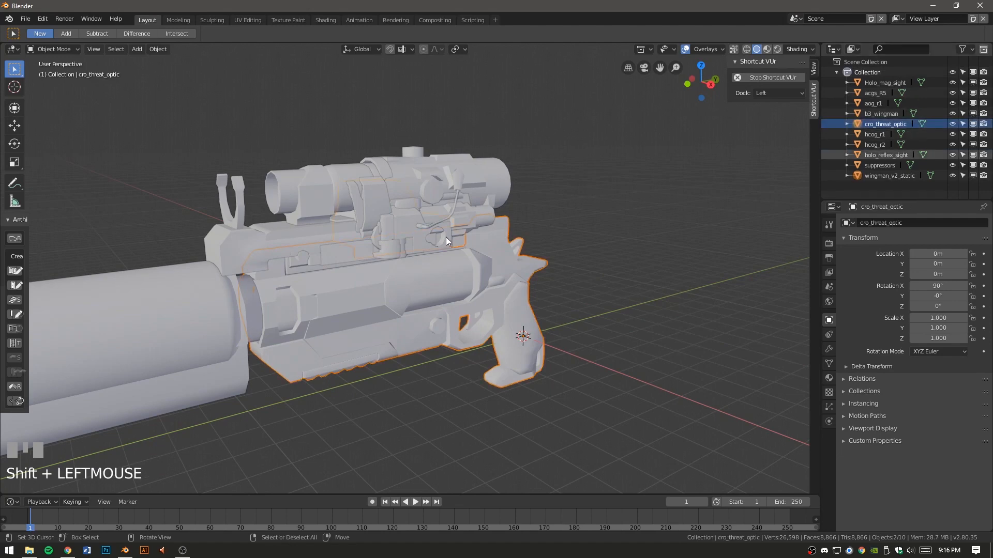
pyautogui.hotkey('ctrl', 'i')
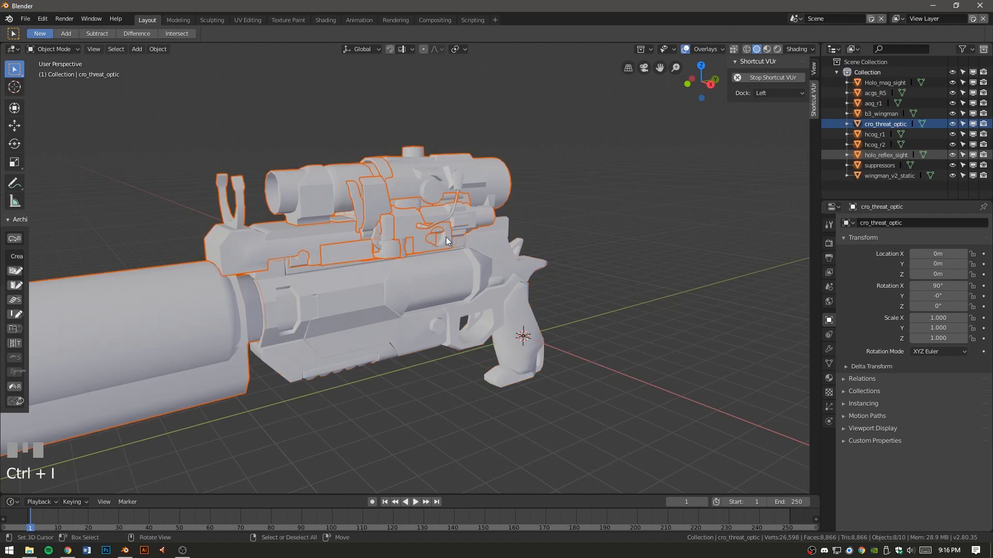
pyautogui.press('x')
pyautogui.click(445, 234)
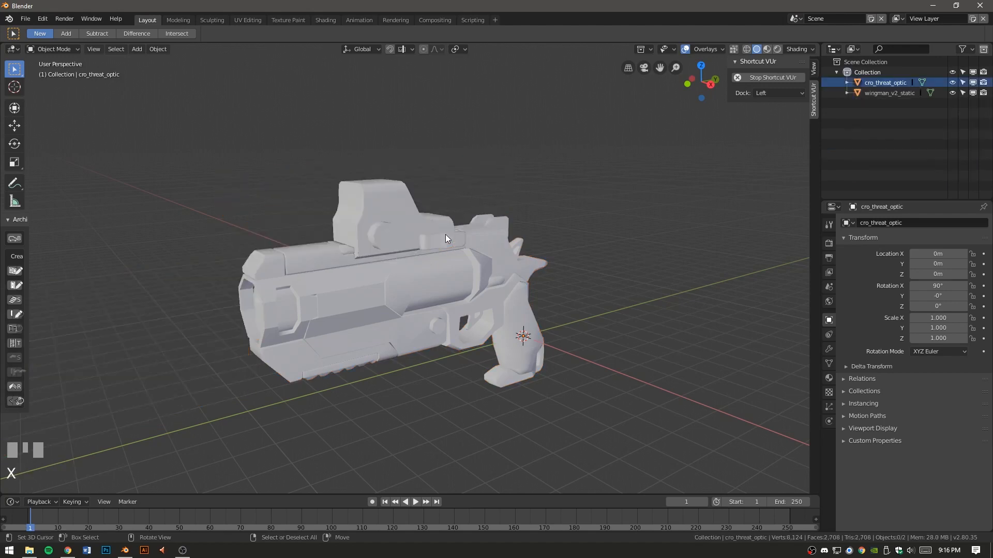
# Switch to the Shading workspace and browse its files to the _images folder inside F:\apex\exported_files\models\w_b3wing.
pyautogui.click(320, 20)
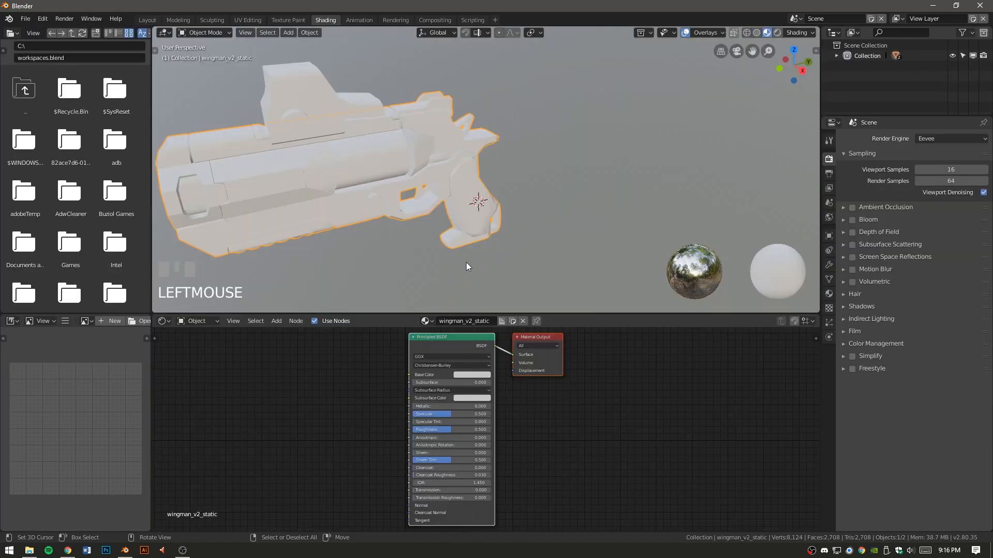
pyautogui.moveTo(555, 429); pyautogui.dragTo(621, 426, button='middle')
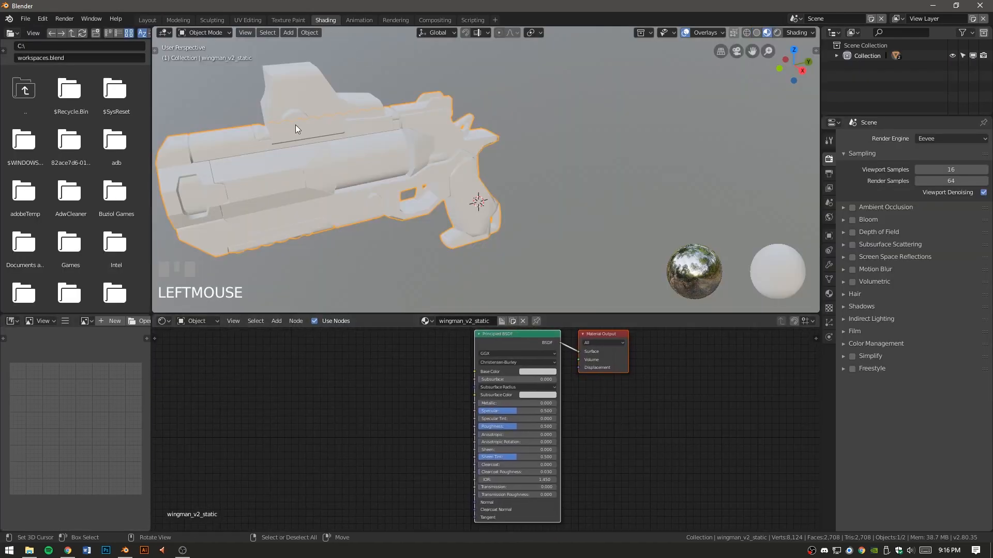
pyautogui.click(76, 46)
pyautogui.write('F:\\apex\\exported_files\\models\\w_b3wing')
pyautogui.press('Return')
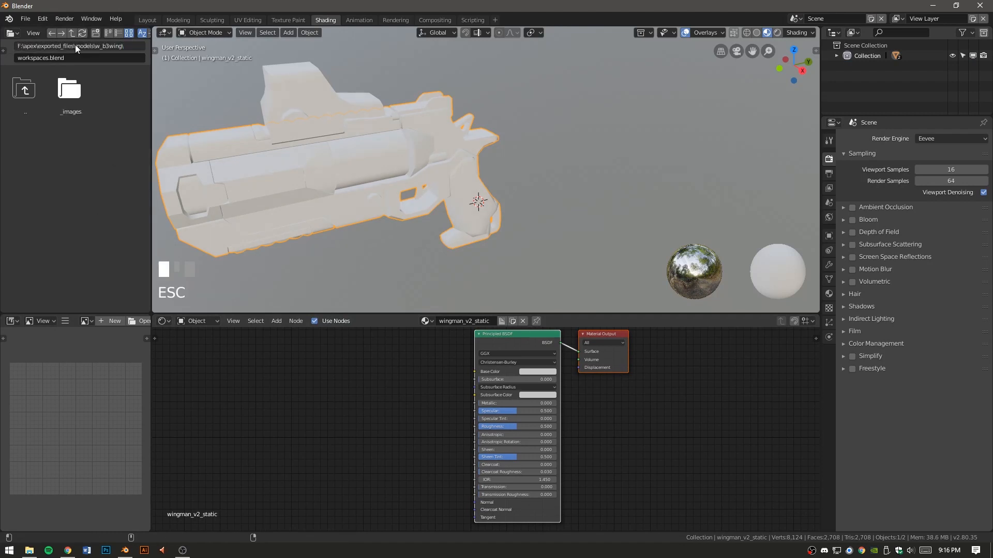
pyautogui.doubleClick(69, 95)
pyautogui.click(69, 100)
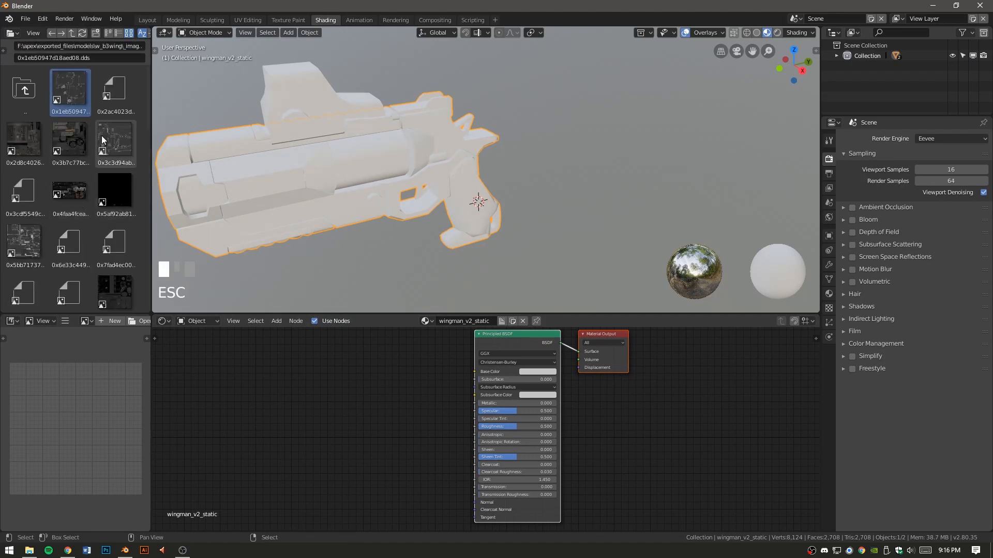
# Add the dark Wingman texture whose name starts with 0x1900d6da to the gun's material and preview it on the model.
pyautogui.scroll(-5, 86, 126)
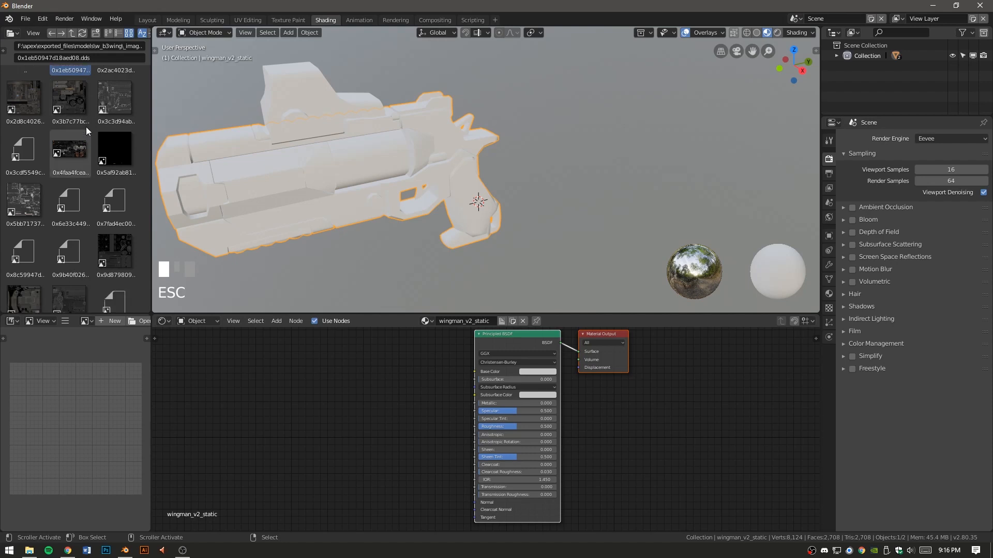
pyautogui.moveTo(69, 135); pyautogui.dragTo(321, 362)
pyautogui.keyDown('ctrl'); pyautogui.keyDown('shift'); pyautogui.click(342, 358); pyautogui.keyUp('shift'); pyautogui.keyUp('ctrl')
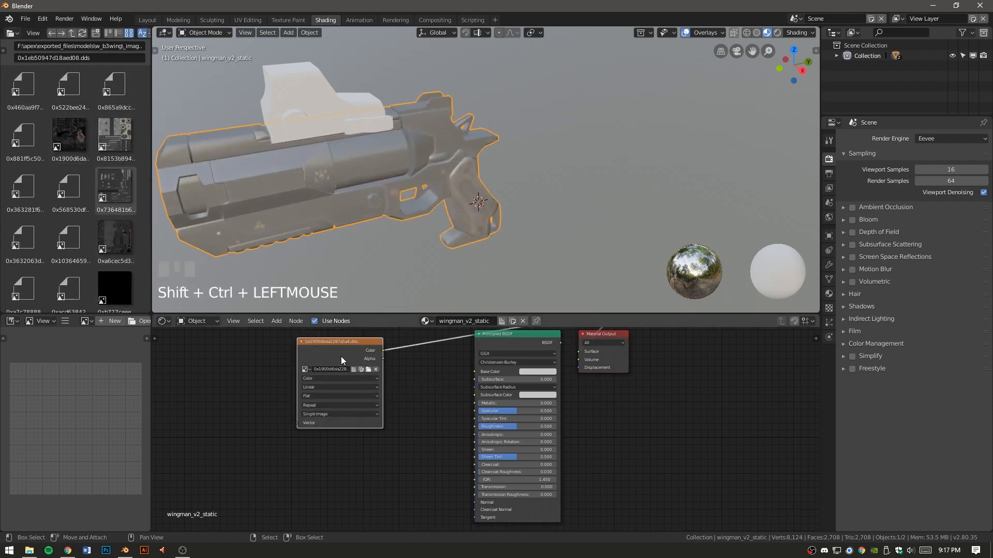
pyautogui.moveTo(341, 243); pyautogui.dragTo(419, 203, button='middle')
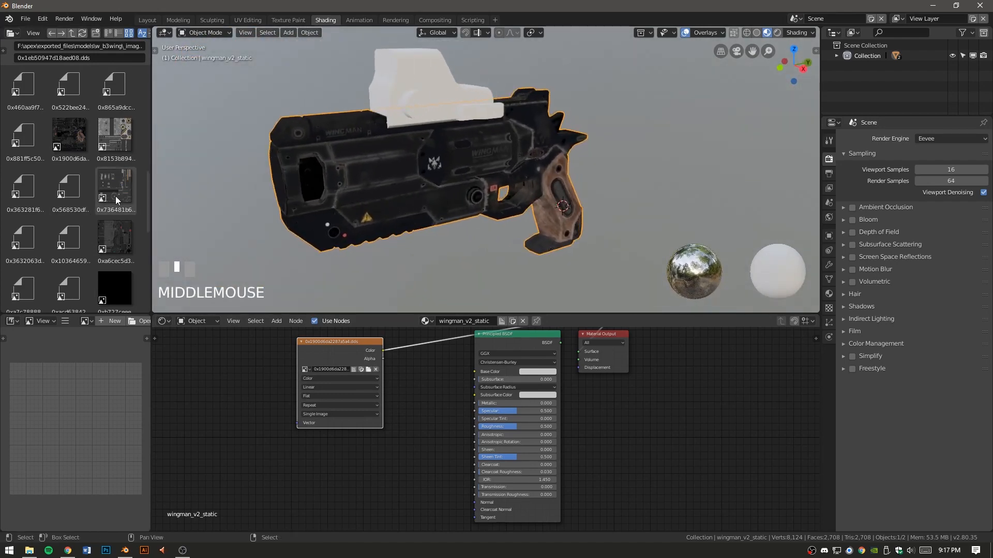
# Add the 0xfd19e8721b7003ba.dds texture to the gun's material, preview it, and set its color space to Non-Color Data.
pyautogui.scroll(-10, 116, 196)
pyautogui.moveTo(125, 240); pyautogui.dragTo(324, 450)
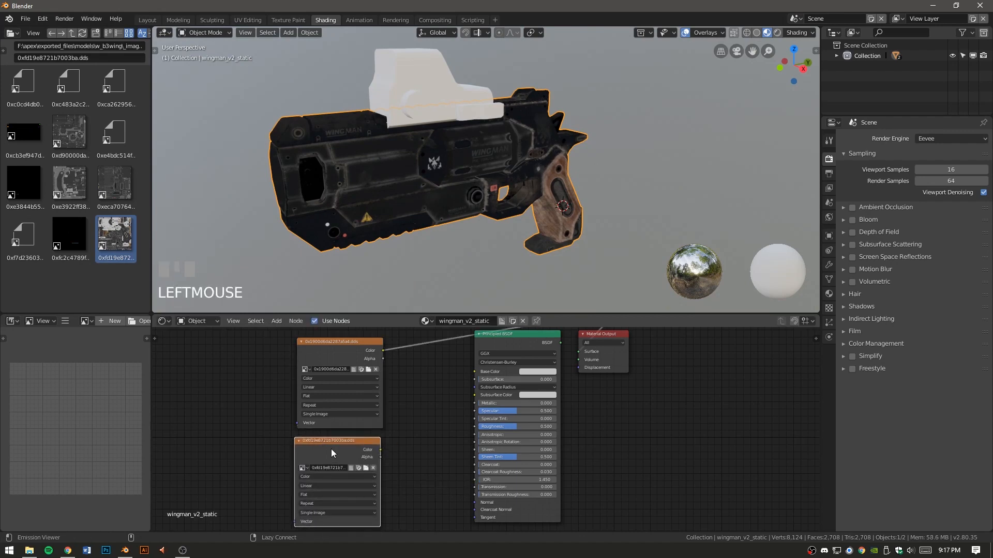
pyautogui.keyDown('ctrl'); pyautogui.keyDown('shift'); pyautogui.click(331, 449); pyautogui.keyUp('shift'); pyautogui.keyUp('ctrl')
pyautogui.moveTo(408, 241); pyautogui.dragTo(404, 219, button='middle')
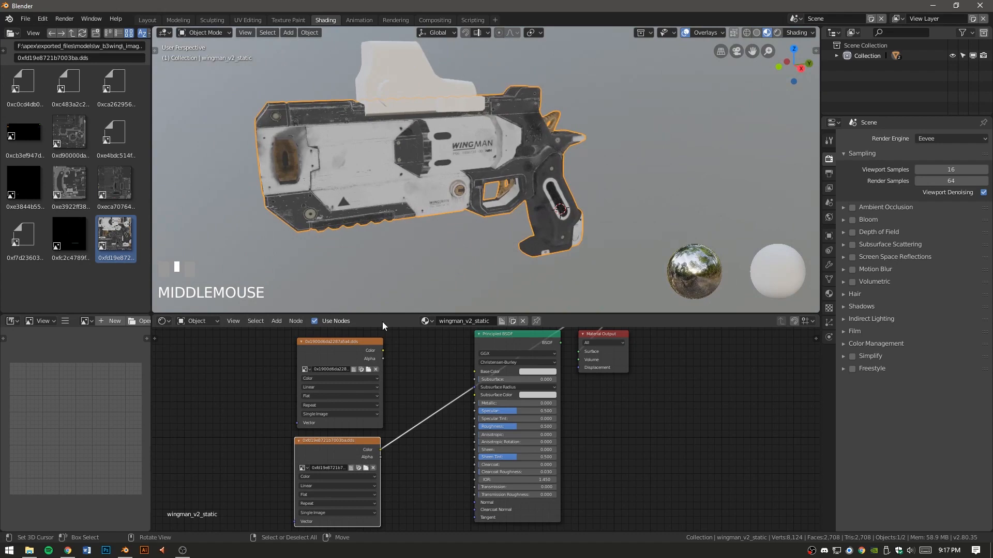
pyautogui.click(324, 476)
pyautogui.click(324, 468)
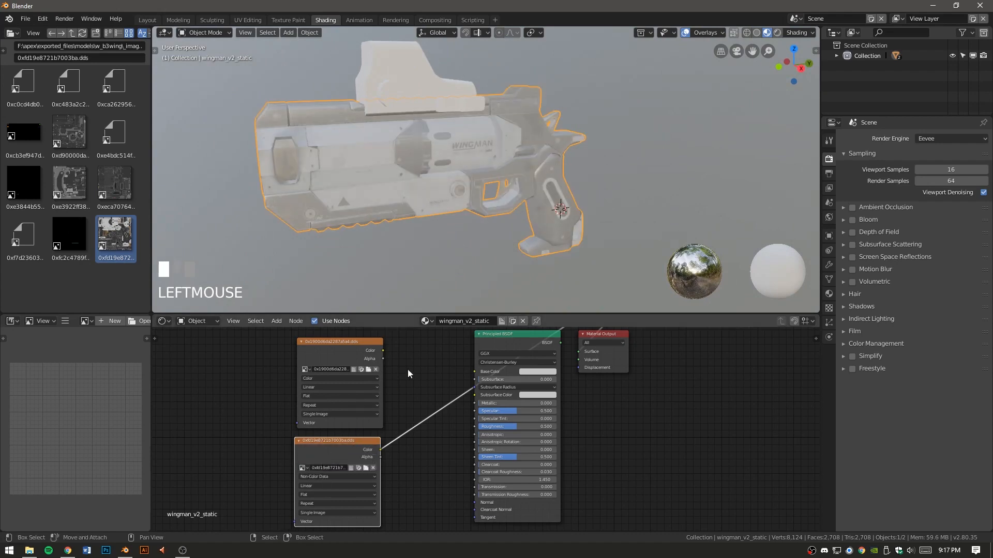
# Add the 0xe3922ff3855de0cc.dds texture to the optic's material, preview it, and set its color space to Non-Color Data.
pyautogui.rightClick(415, 90)
pyautogui.press('KP_Decimal')
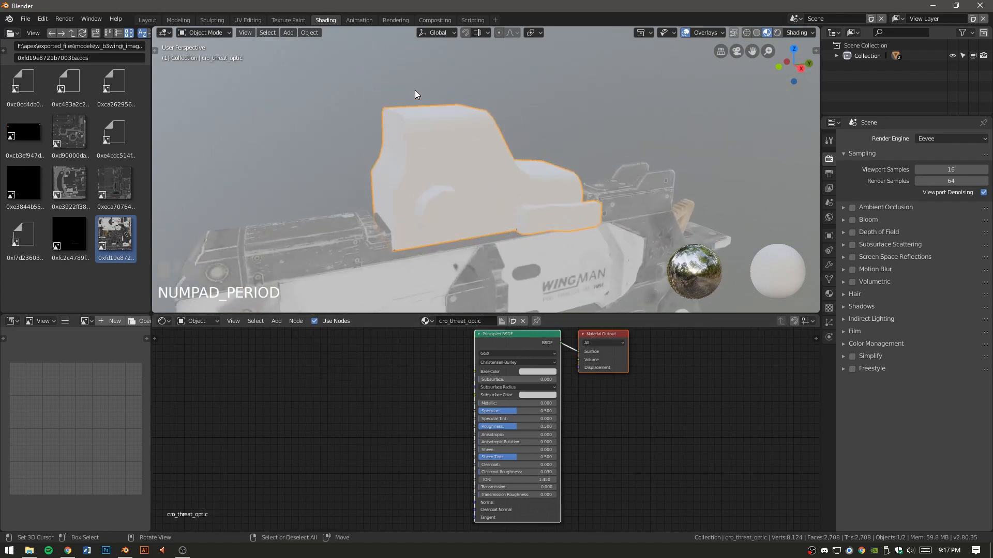
pyautogui.moveTo(68, 181); pyautogui.dragTo(254, 399)
pyautogui.keyDown('ctrl'); pyautogui.keyDown('shift'); pyautogui.click(313, 399); pyautogui.keyUp('shift'); pyautogui.keyUp('ctrl')
pyautogui.moveTo(431, 307); pyautogui.dragTo(442, 189, button='middle')
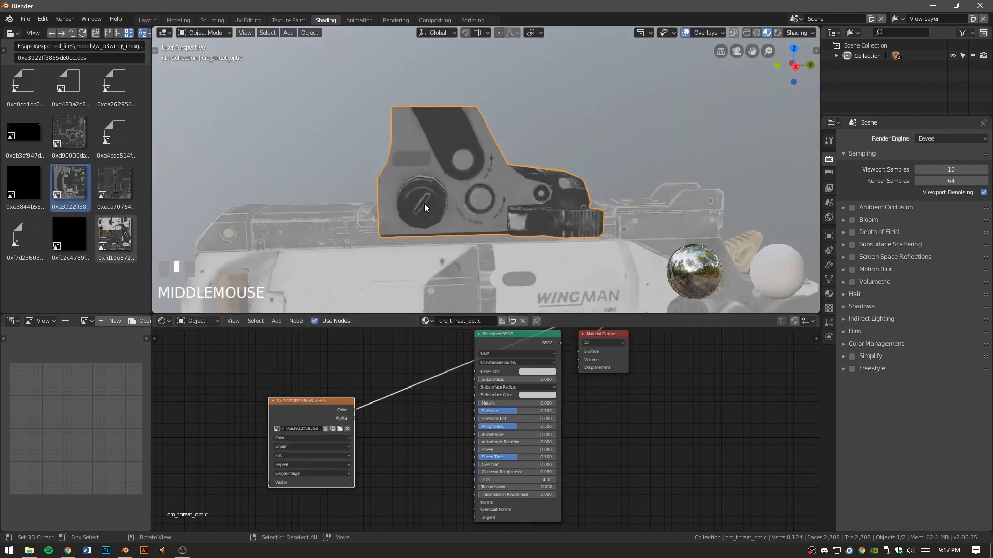
pyautogui.click(286, 421)
# Add a second image texture to the cro_threat_optic material and preview it on the sight.
pyautogui.scroll(10, 86, 187)
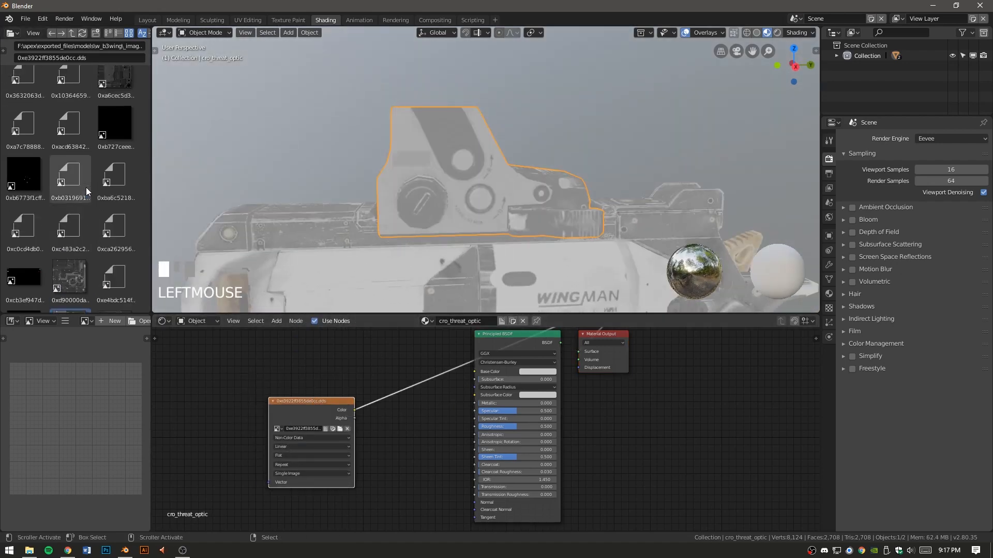
pyautogui.moveTo(36, 188); pyautogui.dragTo(291, 378)
pyautogui.keyDown('ctrl'); pyautogui.keyDown('shift'); pyautogui.click(292, 379); pyautogui.keyUp('shift'); pyautogui.keyUp('ctrl')
pyautogui.moveTo(382, 186)
pyautogui.mouseDown(button='middle')
pyautogui.moveTo(360, 172)
pyautogui.moveTo(398, 181)
pyautogui.moveTo(382, 184)
pyautogui.mouseUp(button='middle')
pyautogui.scroll(1, 107, 210)
# Add the mostly black 0xfc2c4789f6ee8de2.dds texture to the optic's material and preview it on the sight.
pyautogui.scroll(-8, 107, 210)
pyautogui.moveTo(70, 227); pyautogui.dragTo(221, 380)
pyautogui.keyDown('ctrl'); pyautogui.keyDown('shift'); pyautogui.click(221, 380); pyautogui.keyUp('shift'); pyautogui.keyUp('ctrl')
pyautogui.moveTo(422, 194); pyautogui.dragTo(520, 221, button='middle')
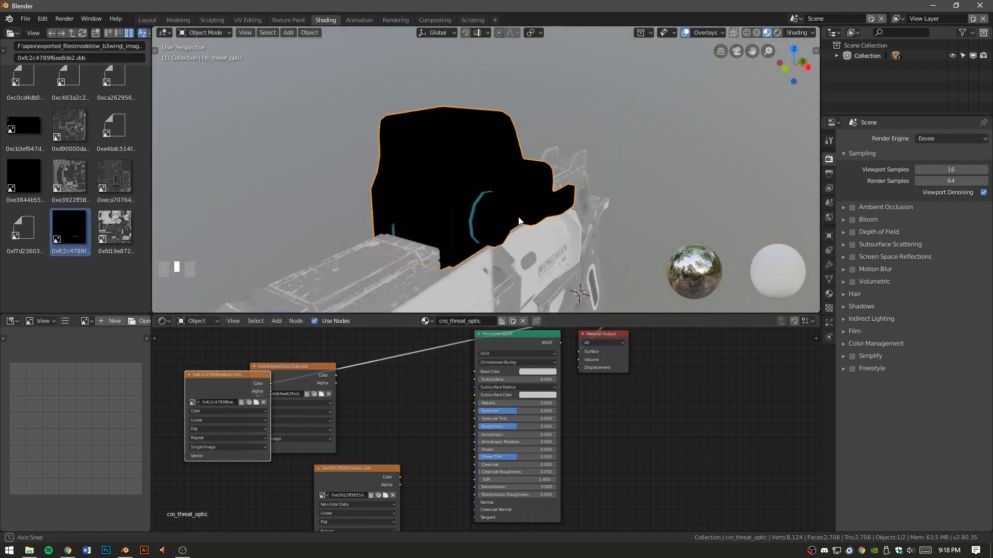
# Arrange the optic's three texture nodes beside its Principled BSDF and route the material output back through that shader.
pyautogui.scroll(-7, 372, 385)
pyautogui.moveTo(372, 386); pyautogui.dragTo(359, 402, button='middle')
pyautogui.moveTo(331, 412); pyautogui.dragTo(385, 335)
pyautogui.moveTo(355, 407); pyautogui.dragTo(364, 396)
pyautogui.moveTo(394, 467); pyautogui.dragTo(365, 466)
pyautogui.keyDown('ctrl'); pyautogui.keyDown('shift'); pyautogui.click(372, 407); pyautogui.keyUp('shift'); pyautogui.keyUp('ctrl')
pyautogui.keyDown('ctrl'); pyautogui.keyDown('shift'); pyautogui.click(489, 391); pyautogui.keyUp('shift'); pyautogui.keyUp('ctrl')
# Route the gun material's output back through its Principled BSDF and connect the 0x1900d6da texture's Color to Base Color.
pyautogui.click(468, 282)
pyautogui.keyDown('ctrl'); pyautogui.keyDown('shift'); pyautogui.click(488, 391); pyautogui.keyUp('shift'); pyautogui.keyUp('ctrl')
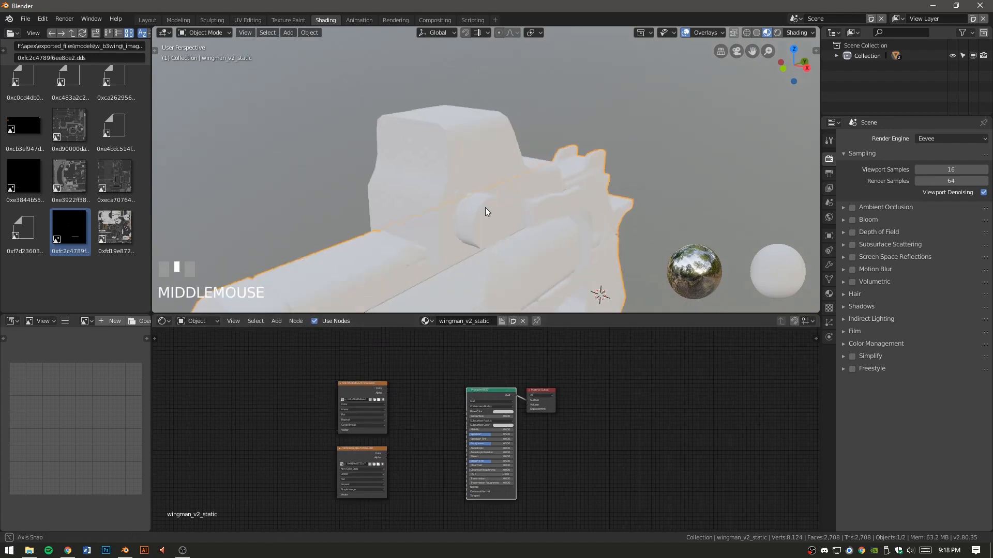
pyautogui.moveTo(487, 211)
pyautogui.mouseDown(button='middle')
pyautogui.moveTo(321, 242)
pyautogui.moveTo(477, 261)
pyautogui.mouseUp(button='middle')
pyautogui.moveTo(407, 354); pyautogui.dragTo(379, 379, button='middle')
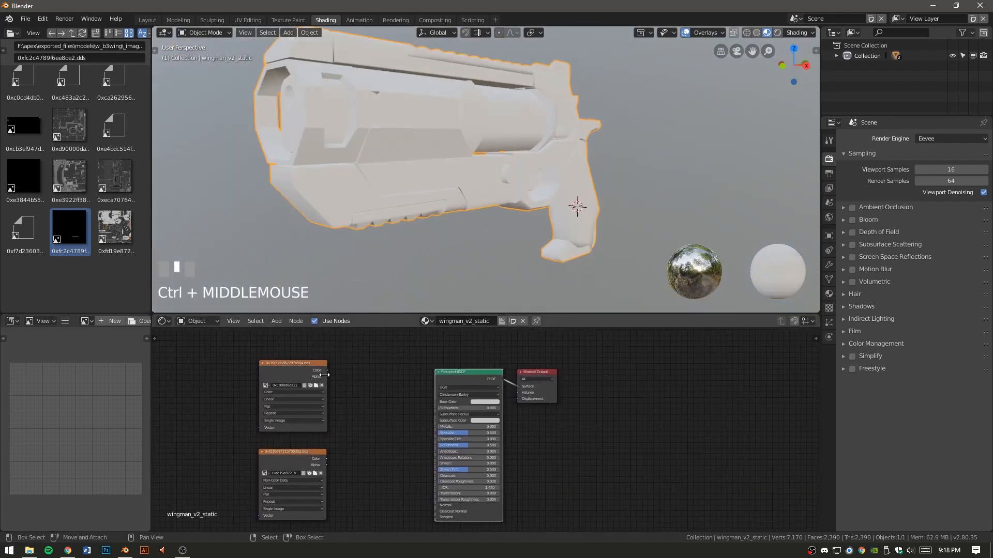
pyautogui.moveTo(328, 370); pyautogui.dragTo(434, 402)
pyautogui.moveTo(498, 147); pyautogui.dragTo(416, 176, button='middle')
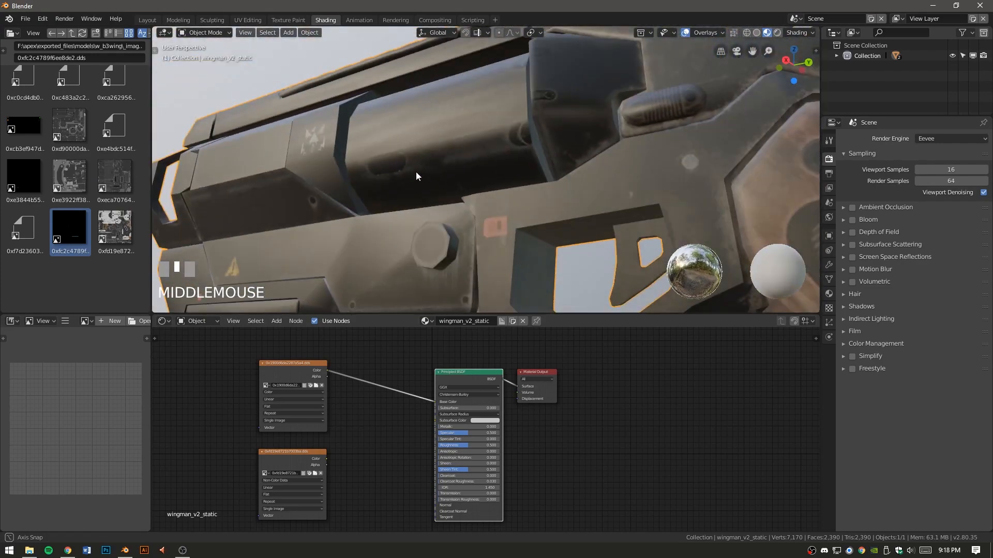
# Connect the 0xfd19e8721b7003ba texture's Color to the Roughness of the gun's Principled BSDF and inspect the surface.
pyautogui.scroll(-3, 417, 176)
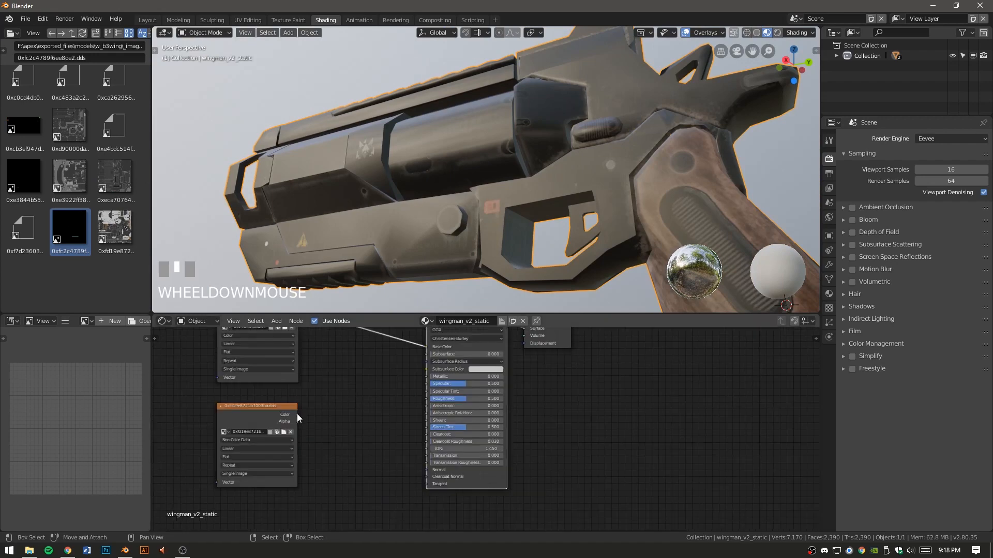
pyautogui.moveTo(298, 415); pyautogui.dragTo(426, 399)
pyautogui.moveTo(427, 172); pyautogui.dragTo(517, 204, button='middle')
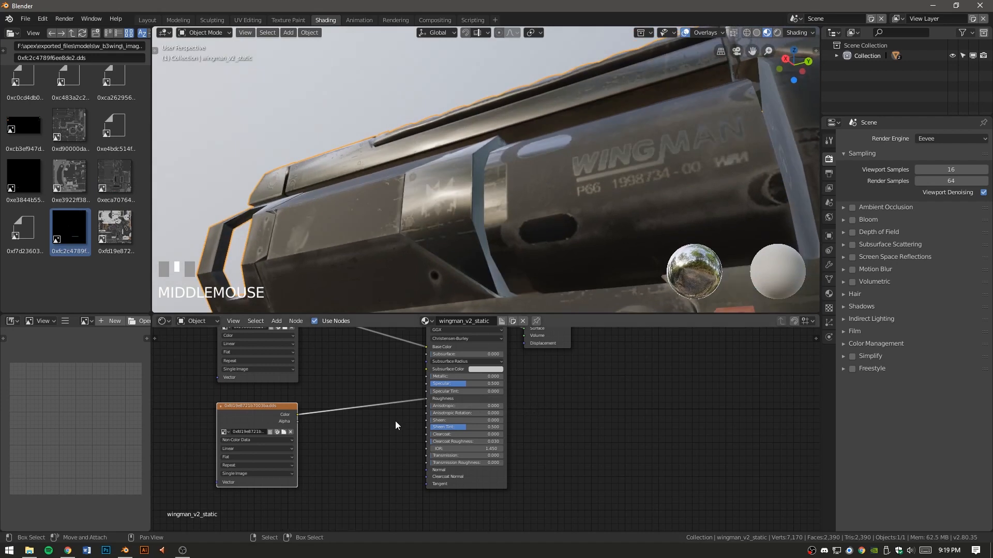
# Insert a ColorRamp node between the gun's 0xfd19e8721b7003ba texture and the Roughness input.
pyautogui.hotkey('shift', 'a')
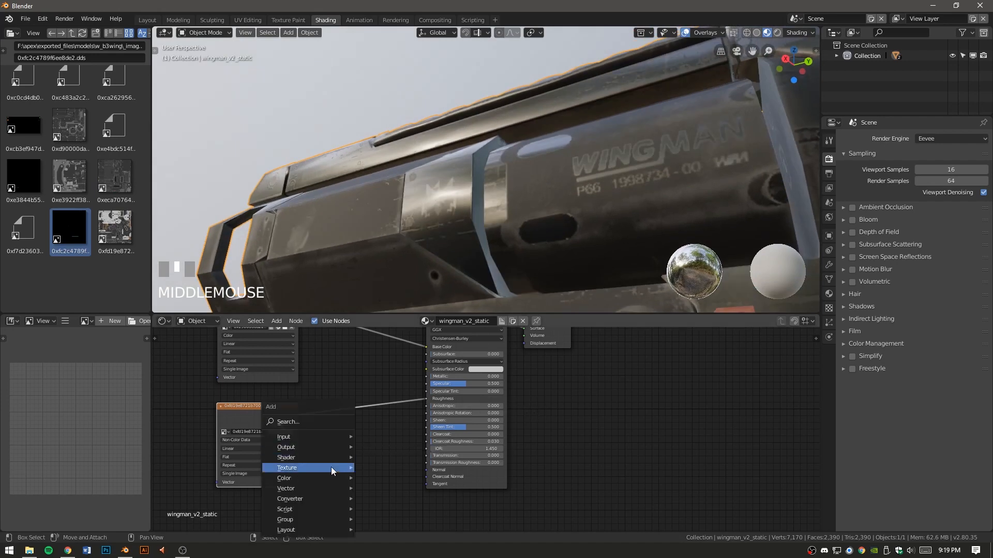
pyautogui.moveTo(322, 498)
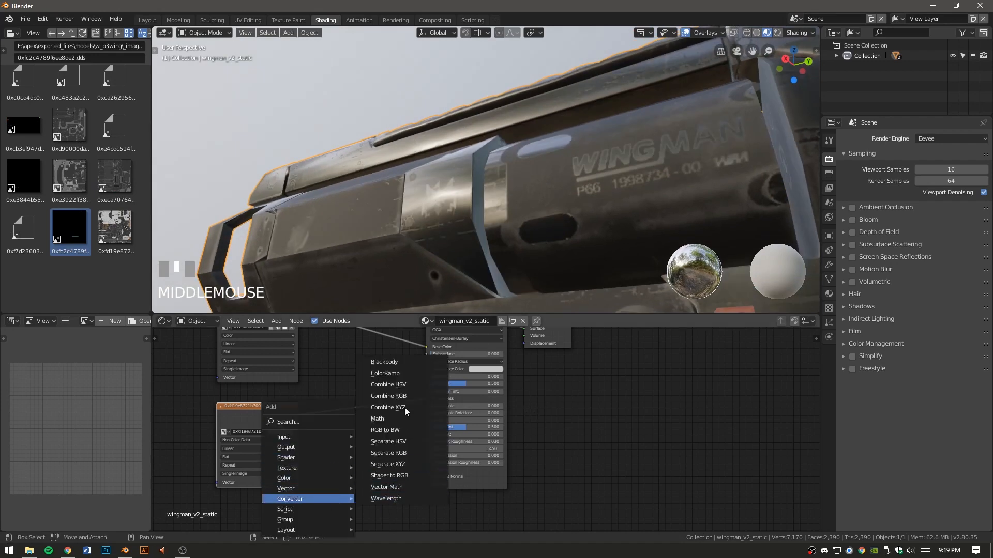
pyautogui.click(385, 373)
pyautogui.click(327, 367)
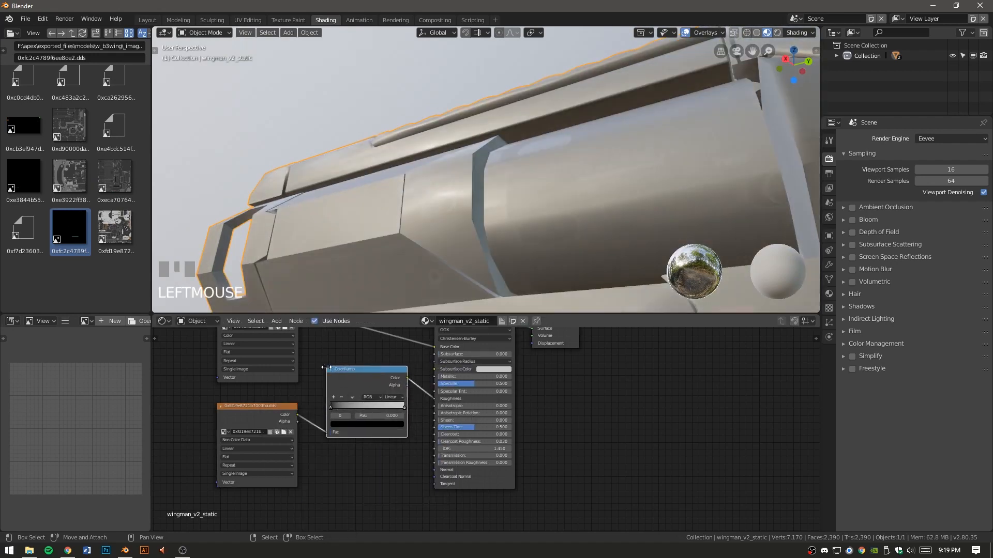
pyautogui.moveTo(458, 231)
pyautogui.mouseDown(button='middle')
pyautogui.moveTo(472, 238)
pyautogui.moveTo(458, 219)
pyautogui.mouseUp(button='middle')
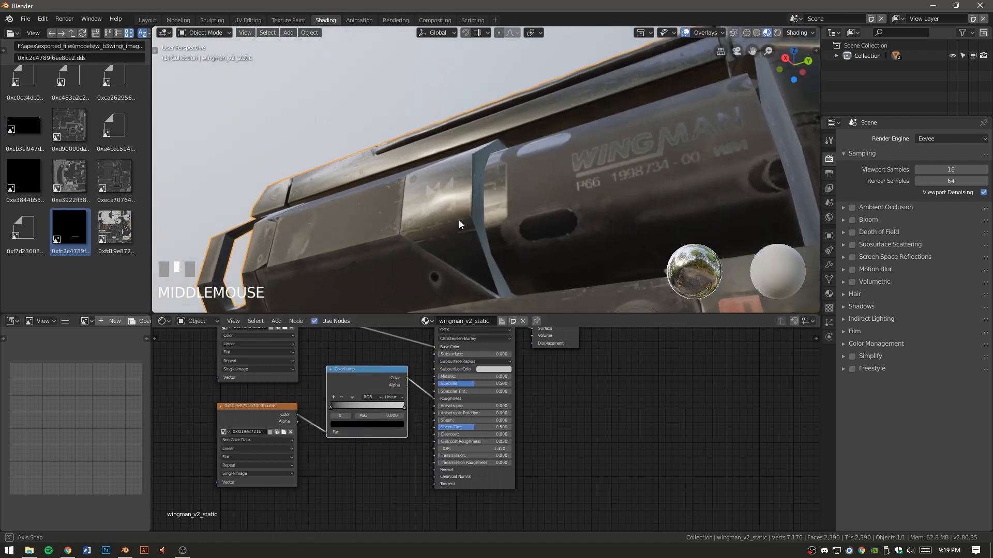
# Lighten the black stop of the gun's ColorRamp to grey with R, G and B at 0.611.
pyautogui.scroll(3, 361, 421)
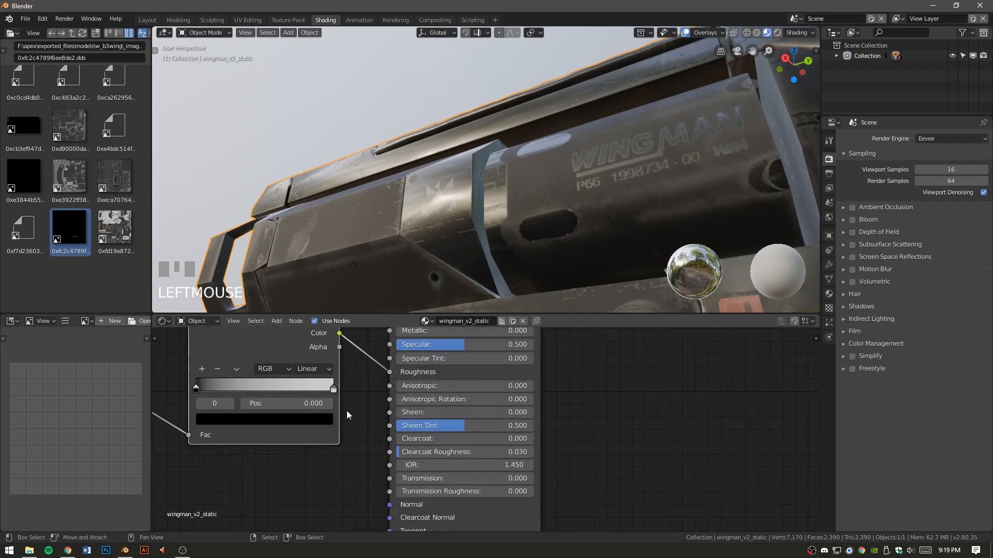
pyautogui.click(358, 448)
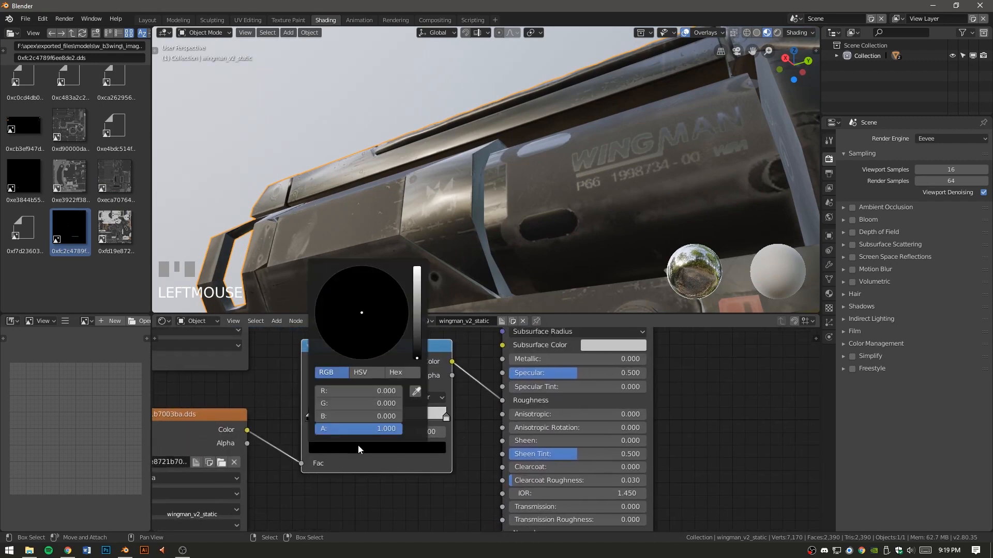
pyautogui.moveTo(417, 357); pyautogui.dragTo(416, 271)
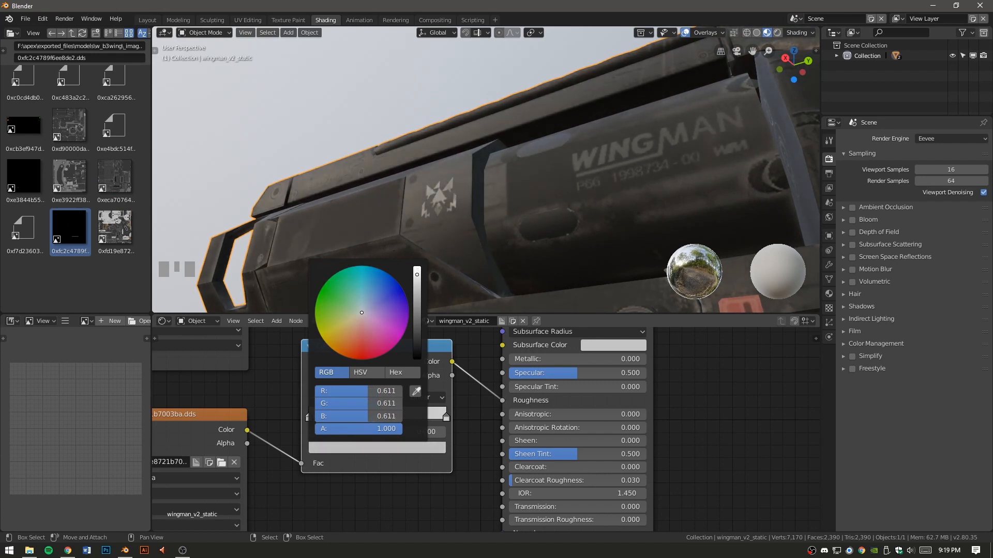
pyautogui.moveTo(527, 195); pyautogui.dragTo(491, 174, button='middle')
pyautogui.scroll(-7, 463, 412)
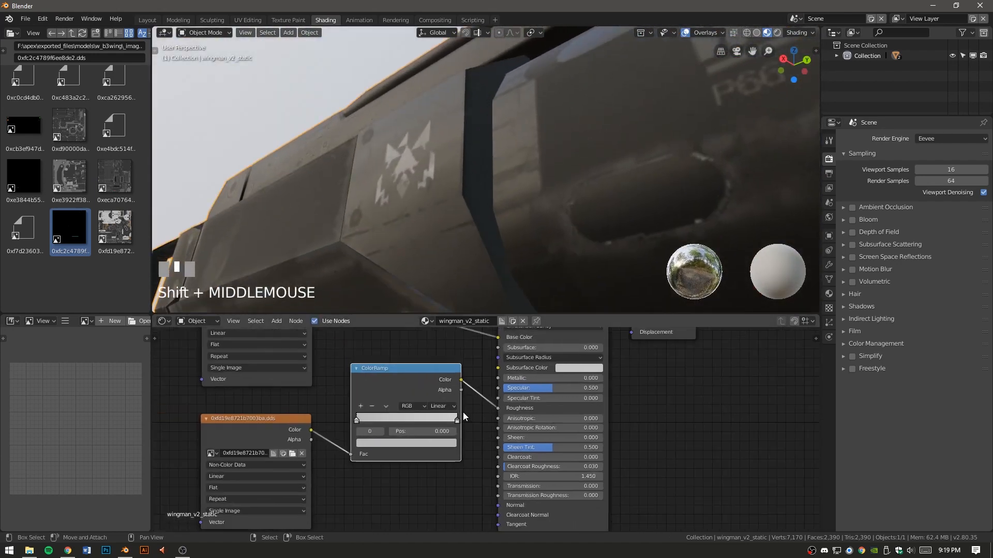
# Add a Bump node with its Height fed by the 0xfd19e8721b7003ba texture's Color and preview it on the gun.
pyautogui.moveTo(463, 412); pyautogui.dragTo(446, 365, button='middle')
pyautogui.hotkey('shift', 'a')
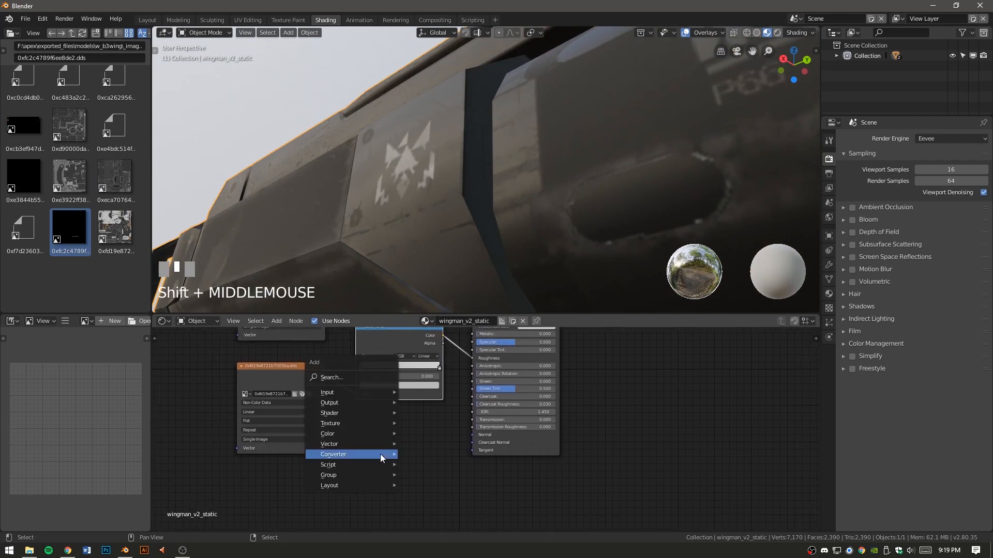
pyautogui.moveTo(380, 454)
pyautogui.click(421, 364)
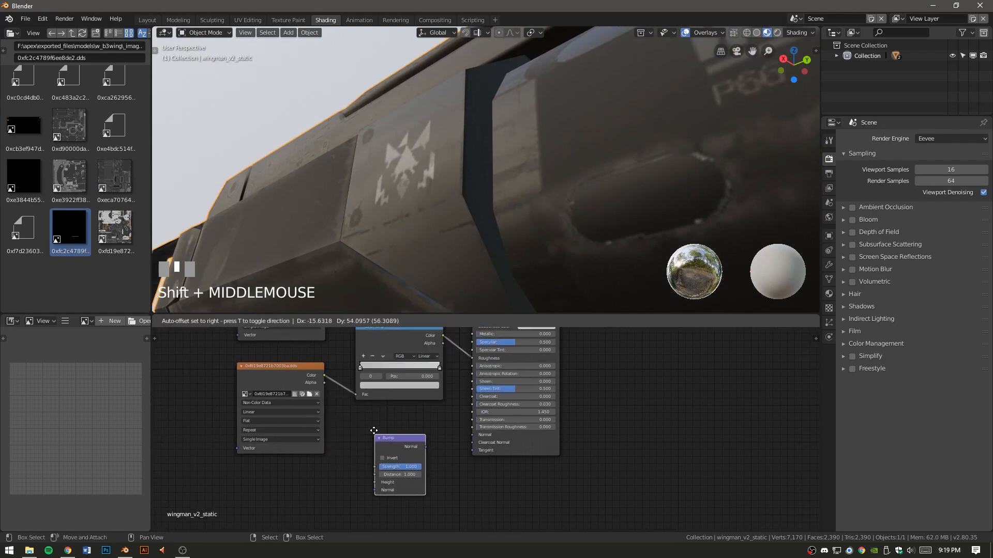
pyautogui.click(374, 415)
pyautogui.moveTo(324, 375); pyautogui.dragTo(352, 439)
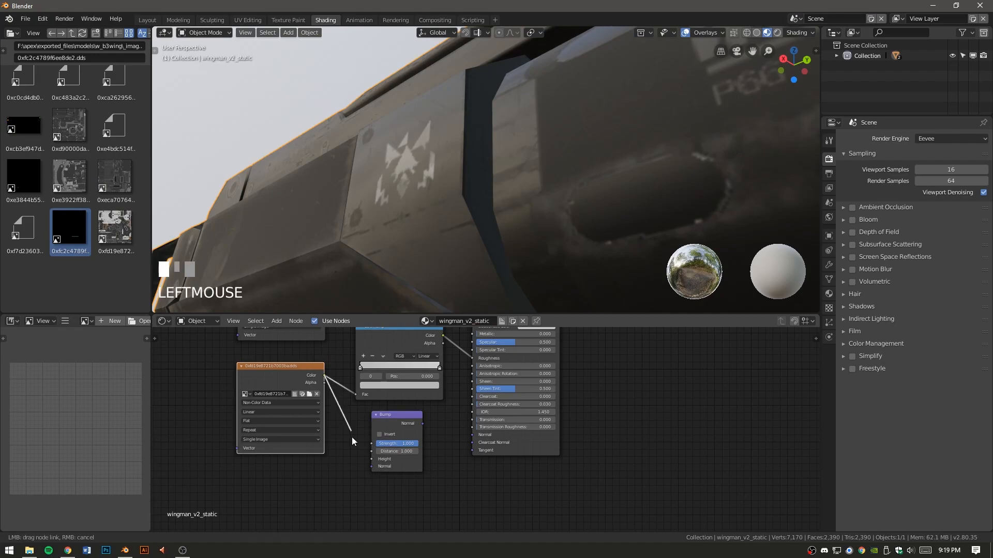
pyautogui.keyDown('ctrl'); pyautogui.keyDown('shift'); pyautogui.click(399, 427); pyautogui.keyUp('shift'); pyautogui.keyUp('ctrl')
pyautogui.moveTo(466, 223); pyautogui.dragTo(495, 250, button='middle')
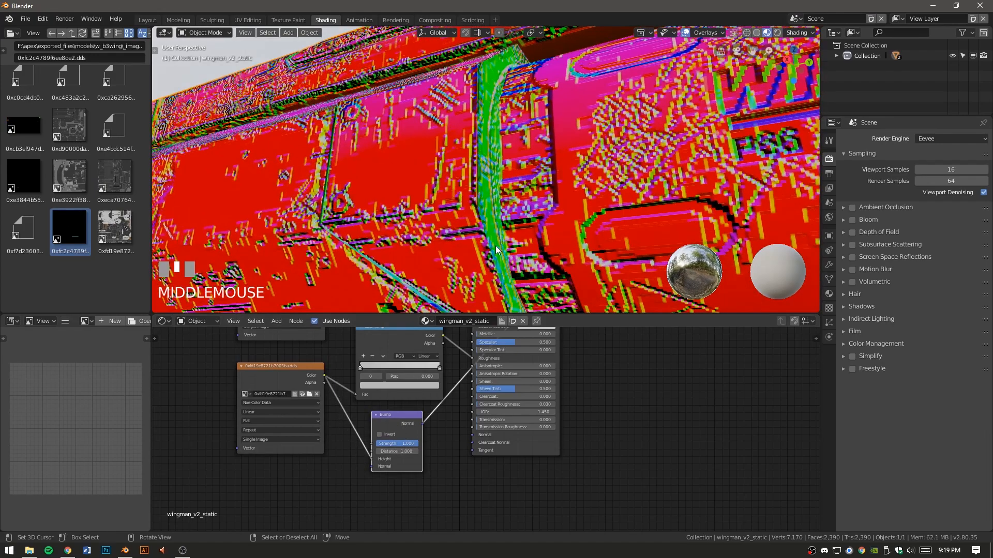
pyautogui.scroll(-2, 495, 250)
pyautogui.moveTo(553, 238); pyautogui.dragTo(538, 235, button='middle')
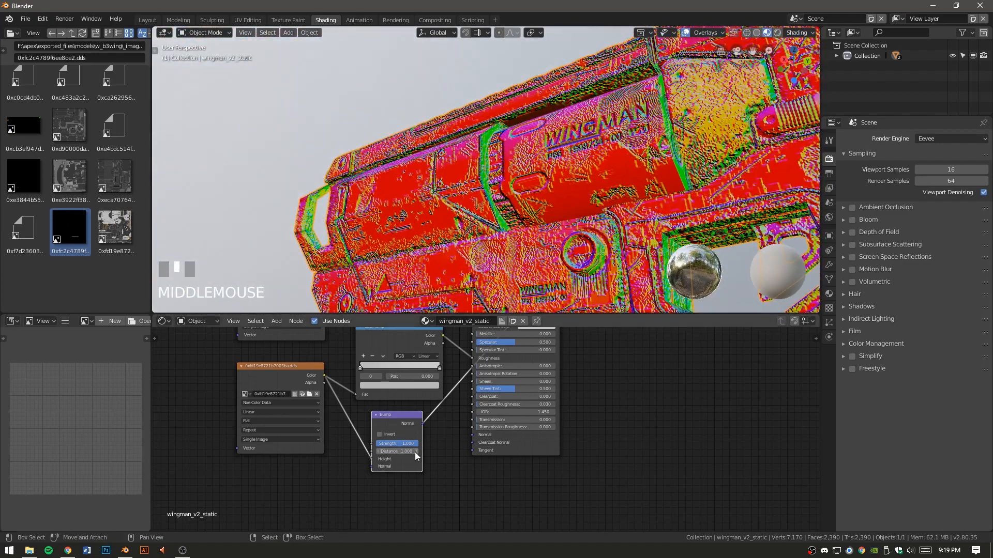
# Set the gun's Bump node to Strength 0.1 and Distance 0.1.
pyautogui.scroll(3, 449, 444)
pyautogui.moveTo(427, 440); pyautogui.dragTo(520, 434, button='middle')
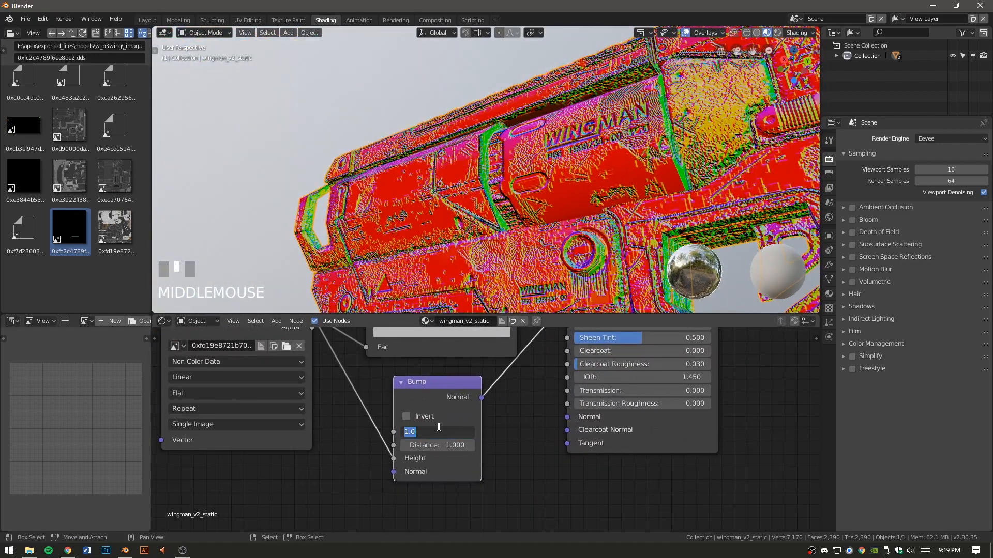
pyautogui.press('Tab')
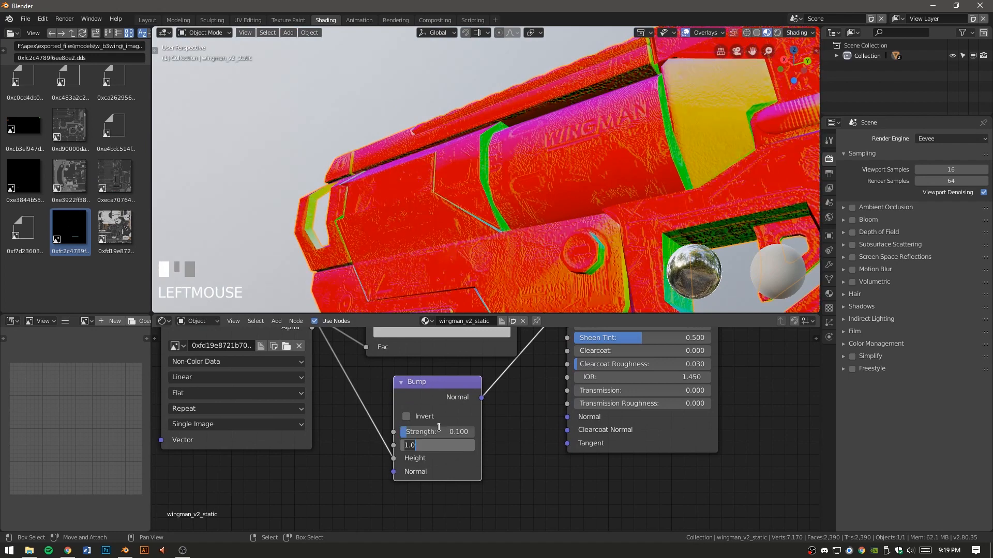
pyautogui.write('.1')
pyautogui.press('KP_Enter')
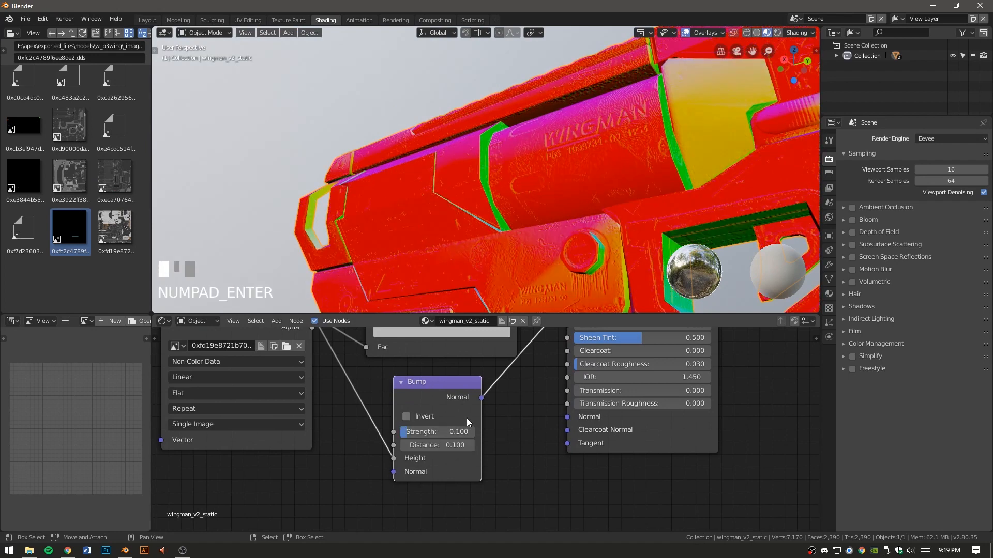
# Connect the Bump output to the Principled BSDF's Normal and route the gun's material output back through that shader.
pyautogui.keyDown('ctrl'); pyautogui.keyDown('shift'); pyautogui.click(653, 432); pyautogui.keyUp('shift'); pyautogui.keyUp('ctrl')
pyautogui.scroll(-3, 654, 409)
pyautogui.moveTo(556, 440); pyautogui.dragTo(560, 407, button='middle')
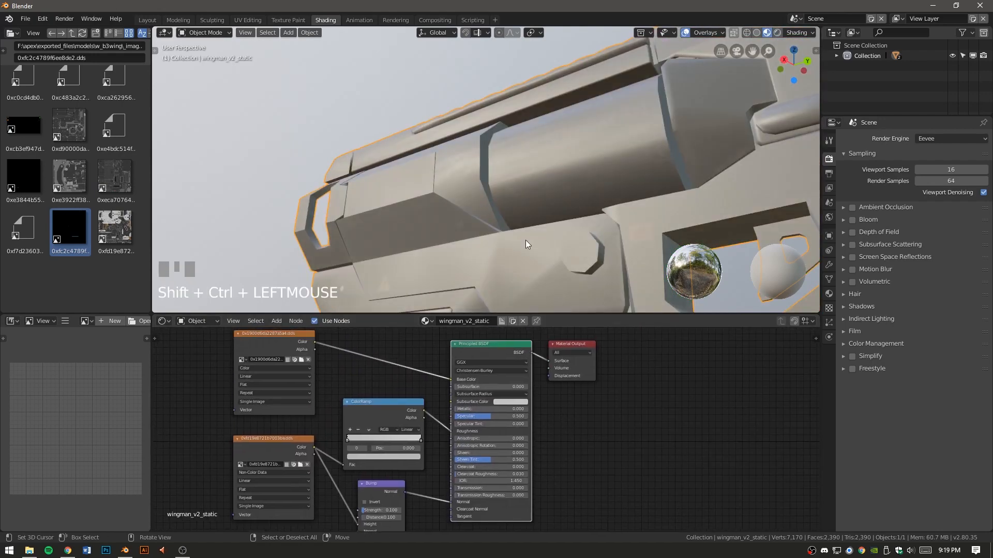
pyautogui.scroll(5, 533, 194)
pyautogui.moveTo(471, 178); pyautogui.dragTo(446, 249, button='middle')
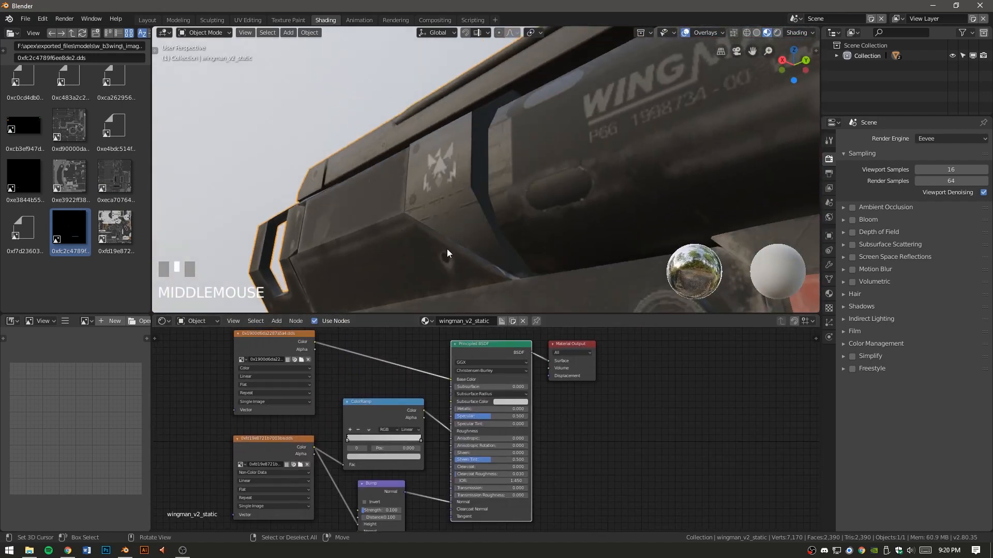
# Mute and unmute the gun's Bump node to compare the surface with and without it.
pyautogui.click(374, 486)
pyautogui.press('m')
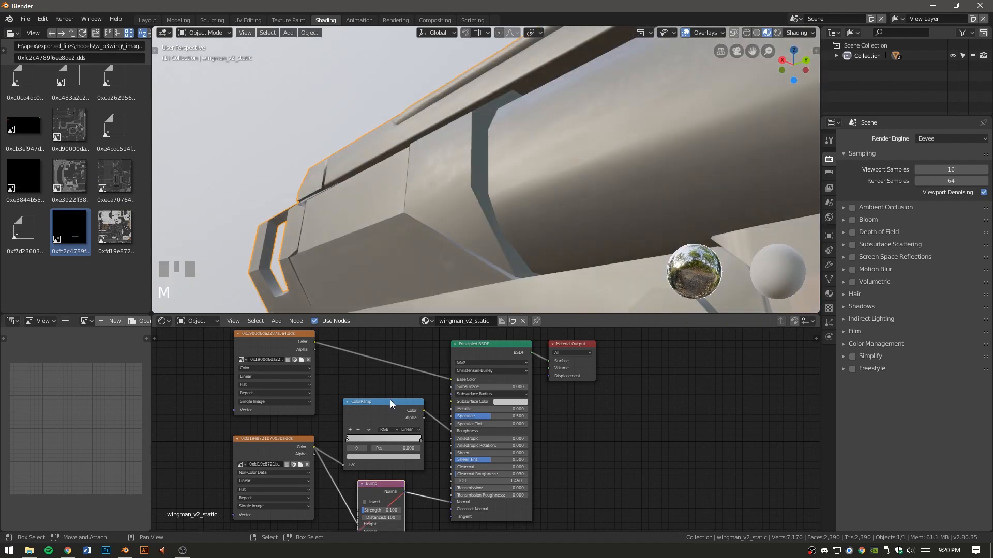
pyautogui.moveTo(425, 209)
pyautogui.mouseDown(button='middle')
pyautogui.moveTo(452, 222)
pyautogui.moveTo(429, 213)
pyautogui.mouseUp(button='middle')
pyautogui.press('m')
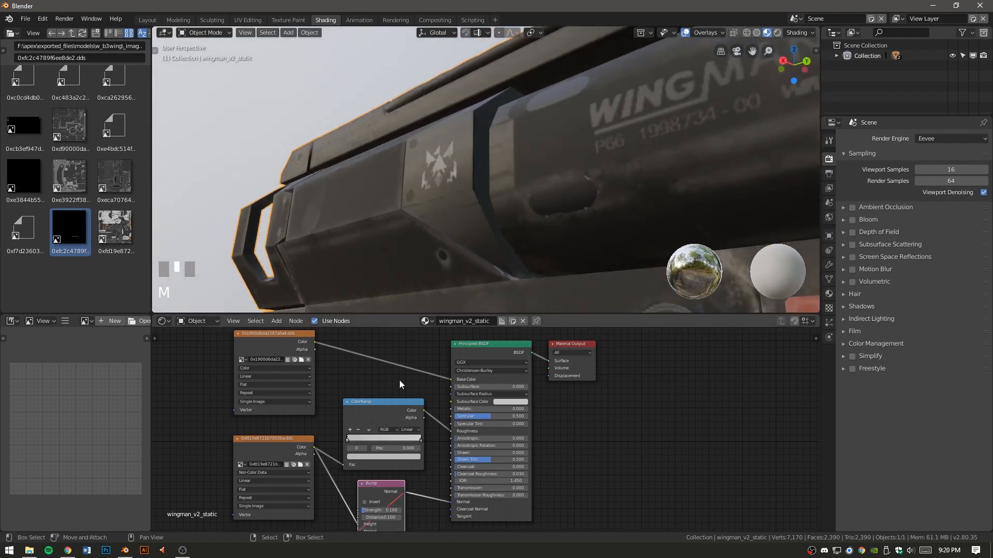
pyautogui.press('m')
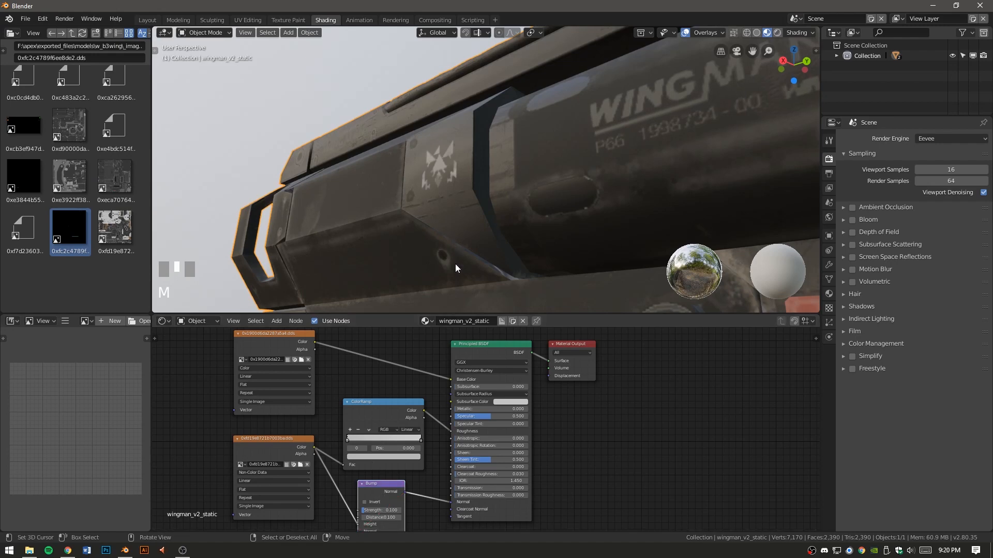
# Switch to the threat optic and connect its 0x9db9ee62 texture's Color to the Principled BSDF's Base Color.
pyautogui.scroll(-4, 579, 399)
pyautogui.moveTo(583, 420); pyautogui.dragTo(586, 417, button='middle')
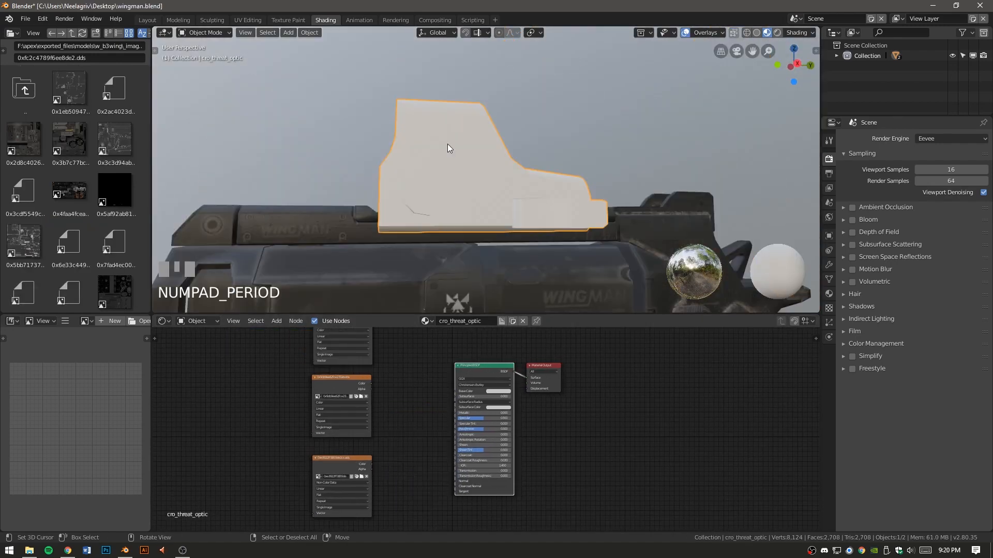
pyautogui.moveTo(448, 144); pyautogui.dragTo(403, 155, button='middle')
pyautogui.scroll(4, 384, 405)
pyautogui.moveTo(334, 362); pyautogui.dragTo(444, 373)
pyautogui.moveTo(384, 405); pyautogui.dragTo(386, 355, button='middle')
pyautogui.scroll(3, 435, 155)
pyautogui.moveTo(450, 150); pyautogui.dragTo(414, 150, button='middle')
# Connect the optic's 0xe3922ff3855de9cc texture's Color to the Roughness of its Principled BSDF.
pyautogui.hotkey('shift', 'a')
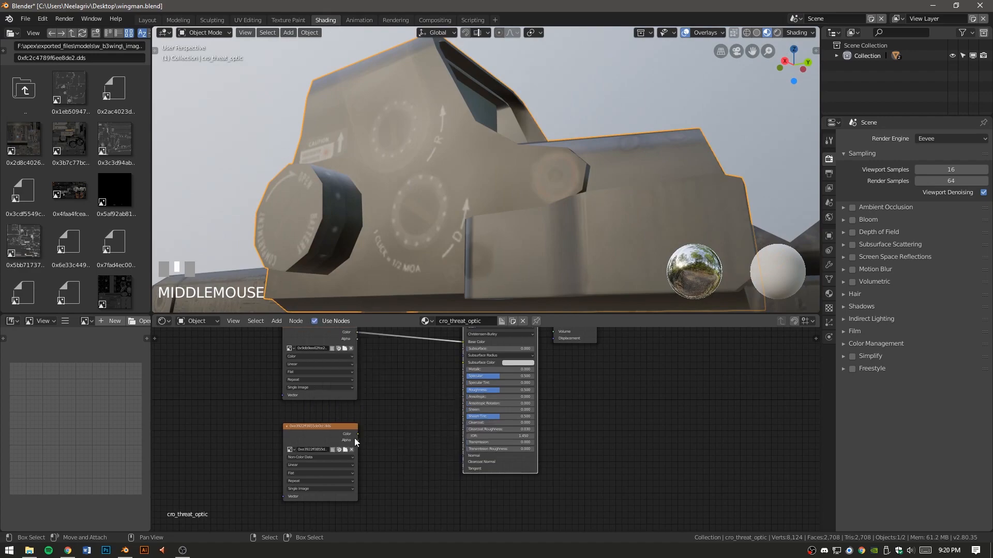
pyautogui.moveTo(358, 434); pyautogui.dragTo(464, 390)
pyautogui.moveTo(439, 227)
pyautogui.mouseDown(button='middle')
pyautogui.moveTo(463, 256)
pyautogui.moveTo(444, 233)
pyautogui.mouseUp(button='middle')
# Insert a ColorRamp node before the optic's Roughness input and lighten its black stop to grey.
pyautogui.hotkey('shift', 'a')
pyautogui.click(380, 386)
pyautogui.click(420, 438)
pyautogui.moveTo(441, 391); pyautogui.dragTo(439, 375)
pyautogui.moveTo(439, 217); pyautogui.dragTo(414, 271, button='middle')
pyautogui.click(419, 438)
# Add a Bump node fed by the optic's 0xe3922ff3855de9cc texture and set its Strength and Distance to 0.1.
pyautogui.hotkey('shift', 'a')
pyautogui.click(496, 424)
pyautogui.click(397, 436)
pyautogui.doubleClick(415, 467)
pyautogui.write('0.1')
pyautogui.press('Tab')
# Preview the Bump node on the optic and toggle node muting to compare the effect.
pyautogui.keyDown('ctrl'); pyautogui.keyDown('shift'); pyautogui.click(430, 444); pyautogui.keyUp('shift'); pyautogui.keyUp('ctrl')
pyautogui.press('m')
pyautogui.press('m')
pyautogui.click(300, 385)
pyautogui.press('m')
pyautogui.press('m')
pyautogui.moveTo(447, 450); pyautogui.dragTo(400, 478, button='middle')
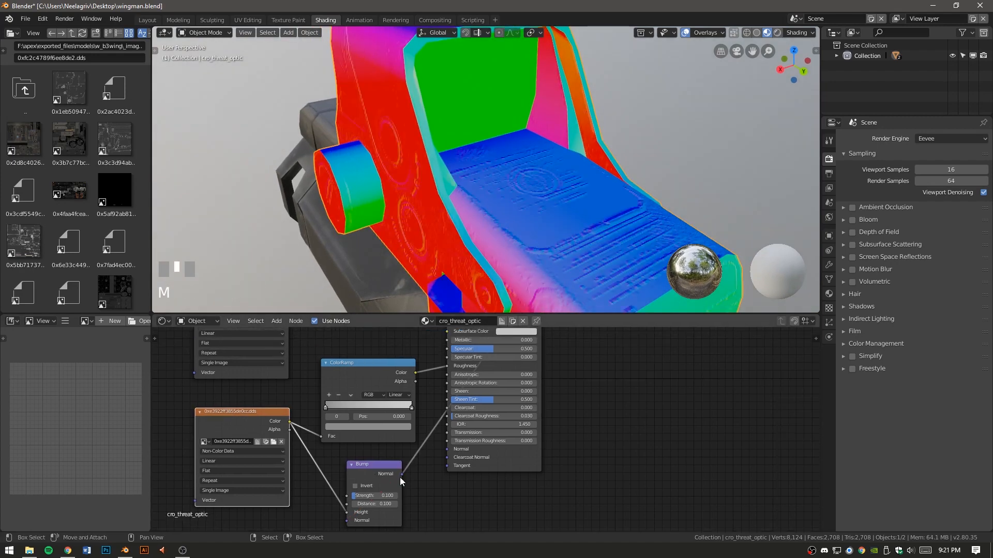
# Connect the optic's Bump output to the Principled BSDF's Normal and route the material output back through that shader.
pyautogui.moveTo(401, 474); pyautogui.dragTo(446, 449)
pyautogui.keyDown('ctrl'); pyautogui.keyDown('shift'); pyautogui.click(481, 453); pyautogui.keyUp('shift'); pyautogui.keyUp('ctrl')
pyautogui.moveTo(455, 243)
pyautogui.mouseDown(button='middle')
pyautogui.moveTo(467, 247)
pyautogui.moveTo(450, 254)
pyautogui.mouseUp(button='middle')
pyautogui.click(259, 419)
pyautogui.press('m')
# Preview the 0xfc2c4789f6ee8de2.dds texture on the optic and examine its glowing areas around the dial.
pyautogui.moveTo(528, 267); pyautogui.dragTo(569, 176, button='middle')
pyautogui.moveTo(643, 392); pyautogui.dragTo(691, 401, button='middle')
pyautogui.keyDown('ctrl'); pyautogui.keyDown('shift'); pyautogui.click(299, 389); pyautogui.keyUp('shift'); pyautogui.keyUp('ctrl')
pyautogui.scroll(5, 468, 203)
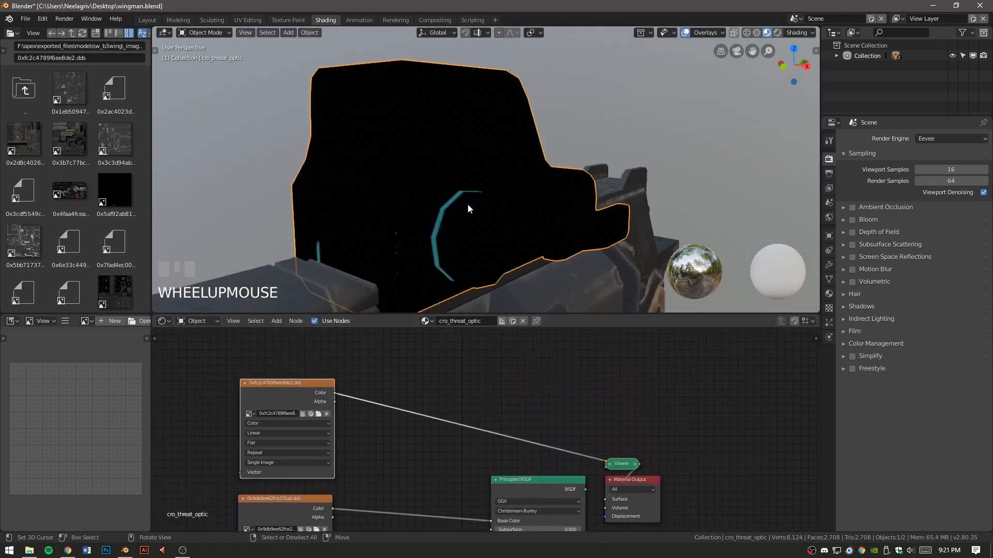
pyautogui.moveTo(469, 203)
pyautogui.mouseDown(button='middle')
pyautogui.moveTo(501, 199)
pyautogui.moveTo(487, 209)
pyautogui.mouseUp(button='middle')
pyautogui.scroll(-6, 501, 194)
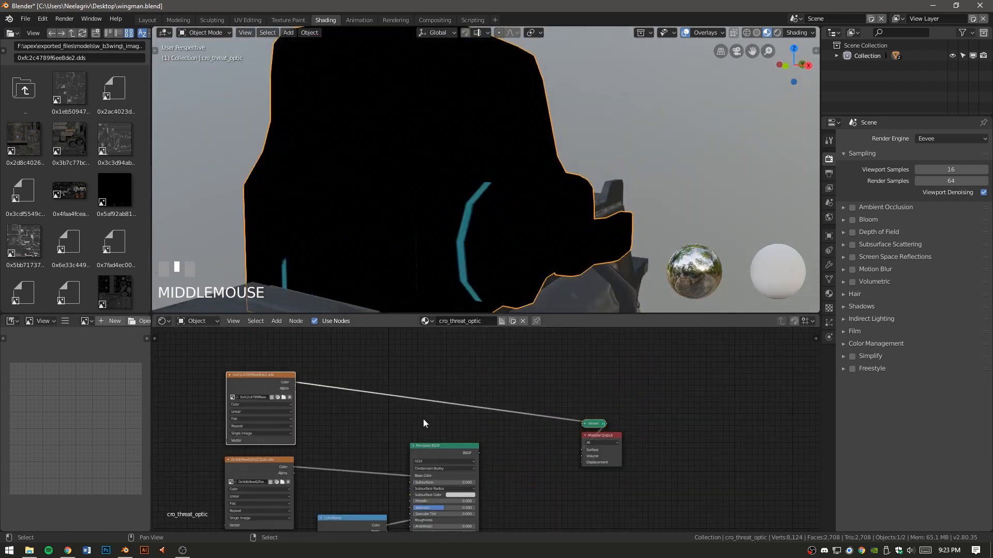
# Add an Emission shader fed by the 0xfc2c4789f6ee8de2.dds texture and route it to the optic's material output.
pyautogui.hotkey('shift', 'a')
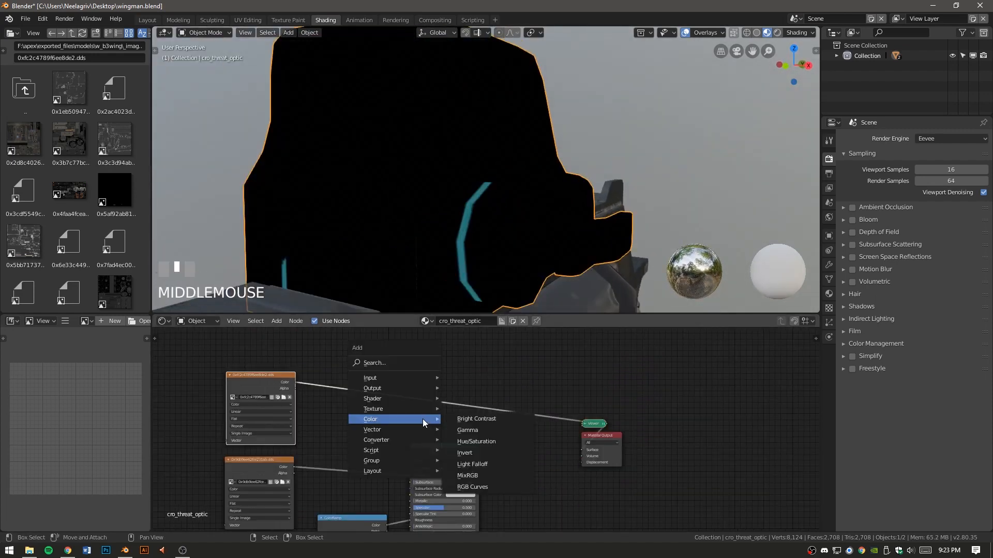
pyautogui.press('h')
pyautogui.press('e')
pyautogui.click(411, 386)
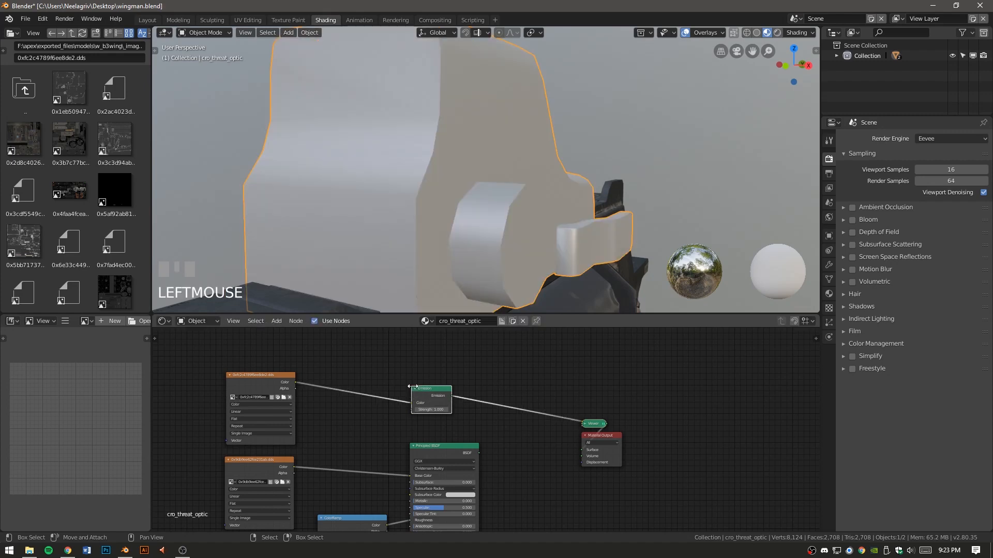
pyautogui.moveTo(529, 248); pyautogui.dragTo(528, 256, button='middle')
pyautogui.keyDown('ctrl'); pyautogui.keyDown('shift'); pyautogui.click(278, 385); pyautogui.keyUp('shift'); pyautogui.keyUp('ctrl')
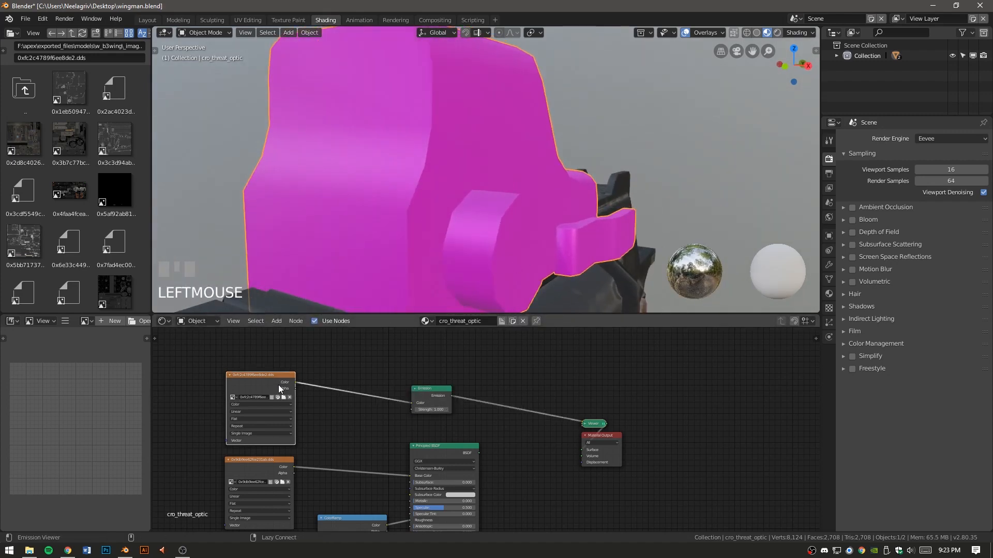
pyautogui.keyDown('ctrl'); pyautogui.keyDown('shift'); pyautogui.click(428, 394); pyautogui.keyUp('shift'); pyautogui.keyUp('ctrl')
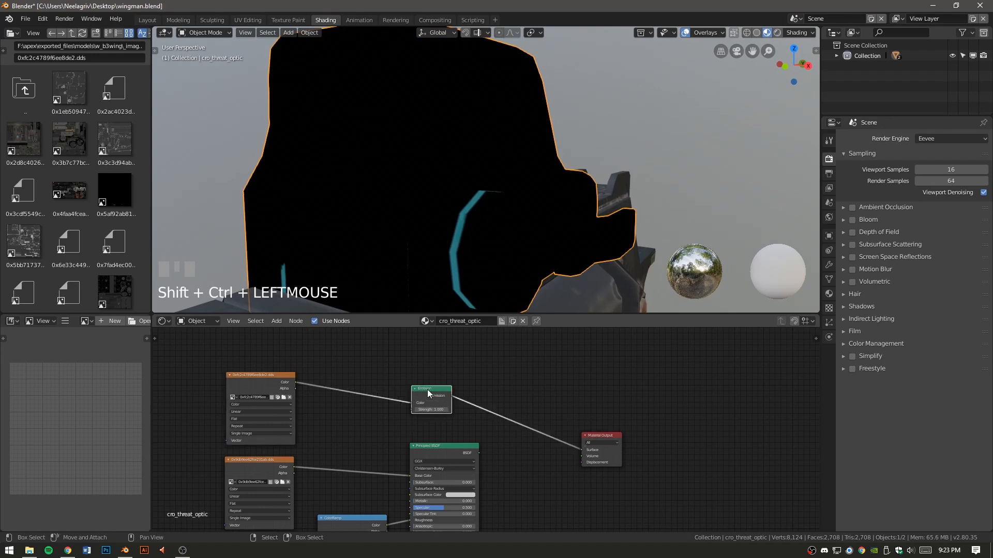
# Insert a Mix Shader before the optic's Material Output, combining the Emission shader with the Principled BSDF.
pyautogui.moveTo(476, 419); pyautogui.dragTo(442, 404, button='middle')
pyautogui.hotkey('shift', 'a')
pyautogui.moveTo(410, 401)
pyautogui.click(499, 230)
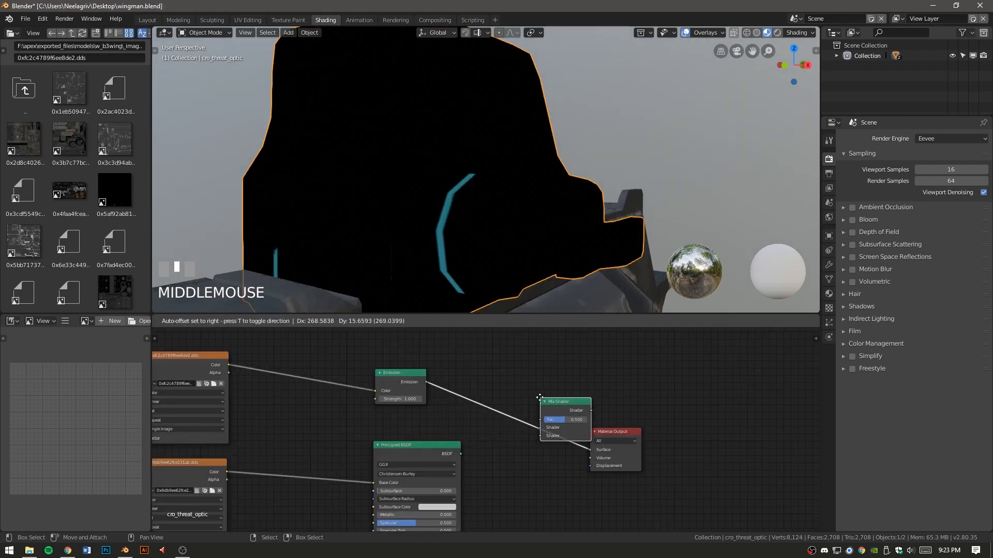
pyautogui.click(510, 393)
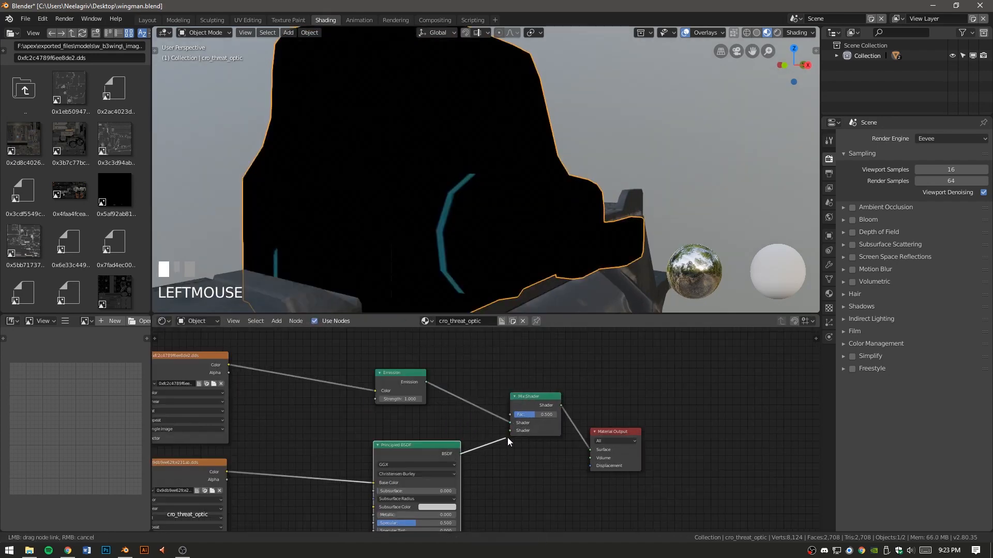
pyautogui.moveTo(508, 439); pyautogui.dragTo(510, 431)
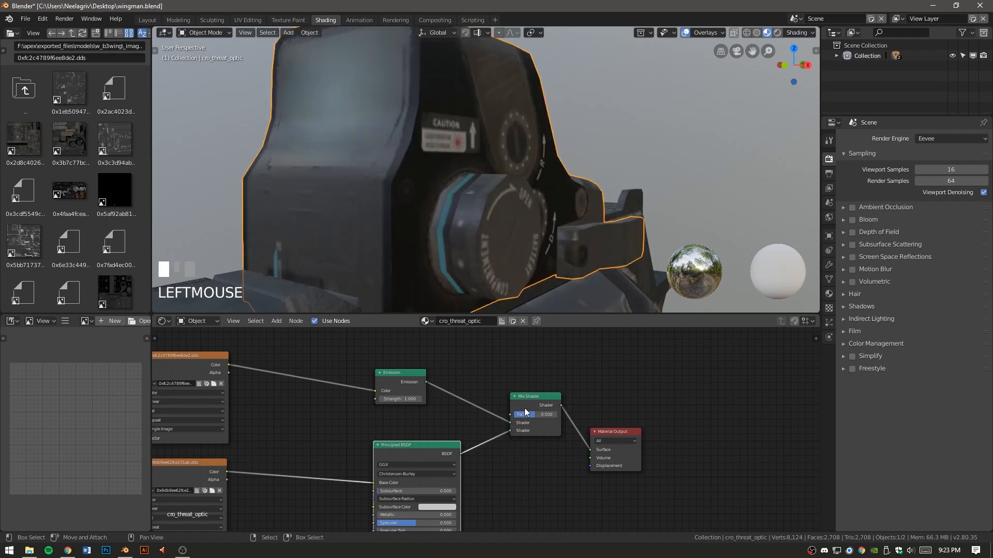
# Preview the 0xfc2c4789f6ee8de2.dds texture on the optic and move the Viewer node clear of the shader nodes.
pyautogui.scroll(-1, 524, 376)
pyautogui.moveTo(506, 356); pyautogui.dragTo(497, 401, button='middle')
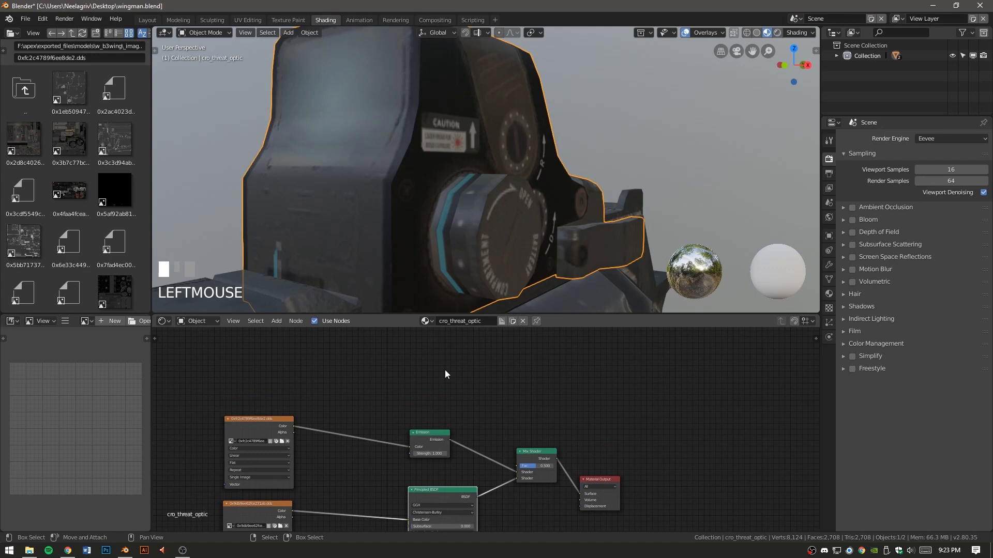
pyautogui.moveTo(460, 305); pyautogui.dragTo(494, 243, button='middle')
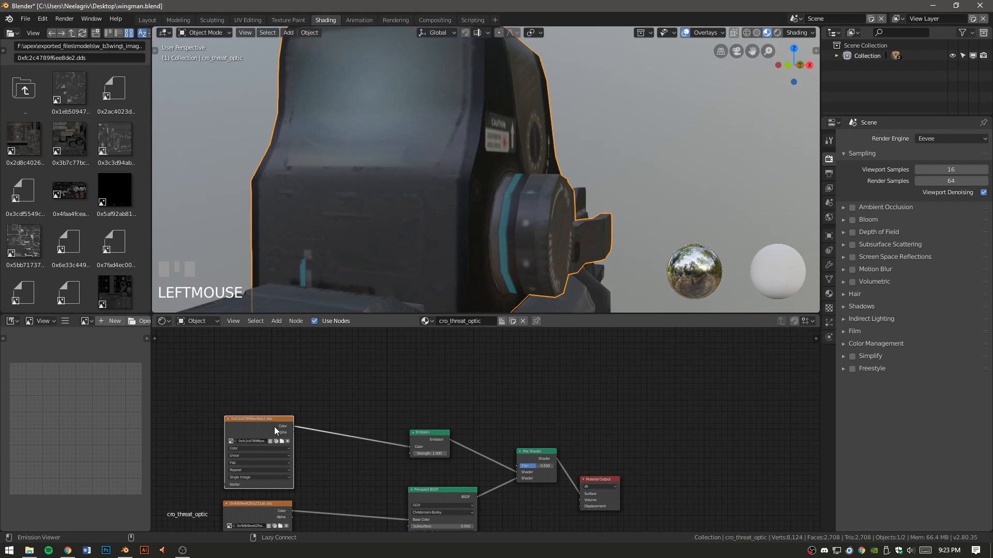
pyautogui.keyDown('ctrl'); pyautogui.keyDown('shift'); pyautogui.click(274, 427); pyautogui.keyUp('shift'); pyautogui.keyUp('ctrl')
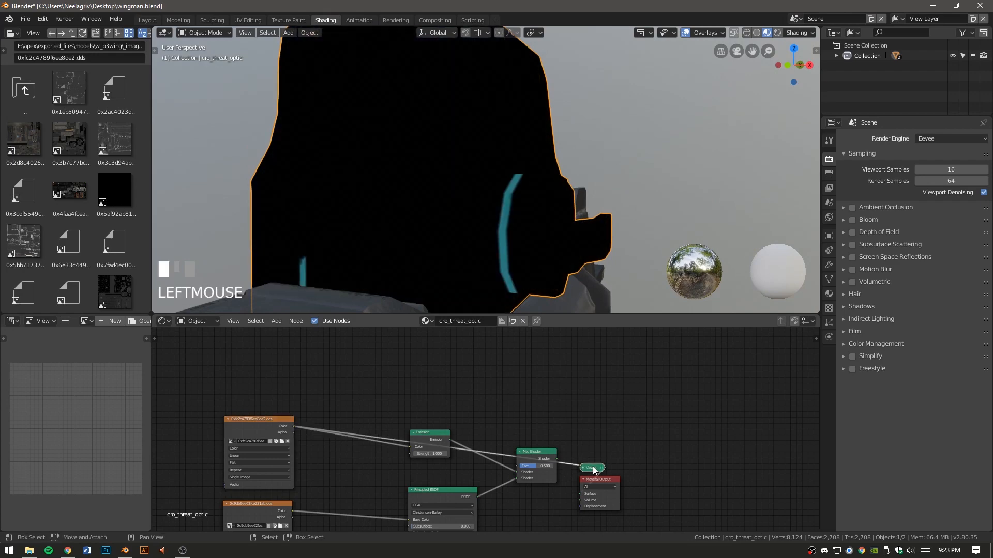
pyautogui.moveTo(589, 467); pyautogui.dragTo(554, 346)
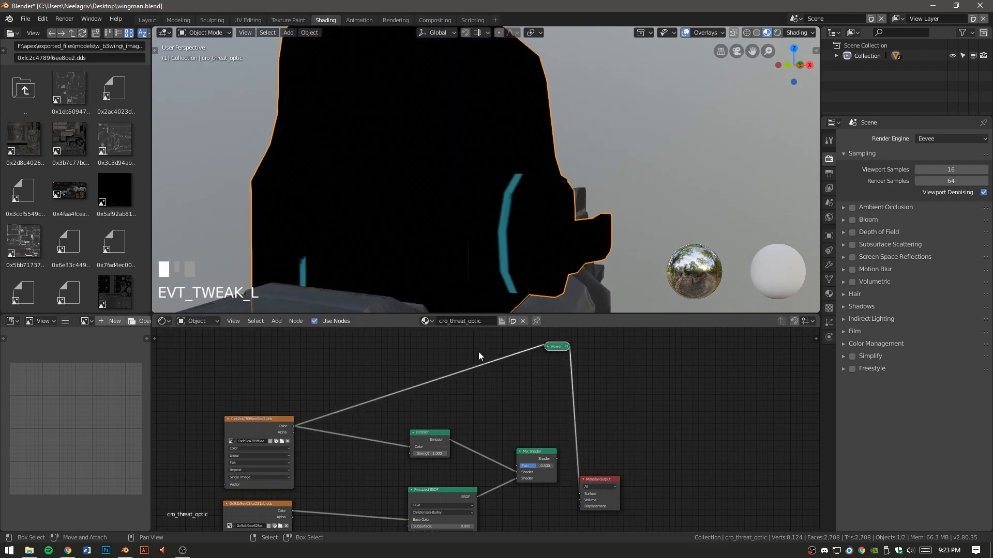
# Insert a Hue/Saturation node between the emission texture and the Viewer, with Saturation 0 and Value 1.6.
pyautogui.hotkey('shift', 'a')
pyautogui.moveTo(426, 421)
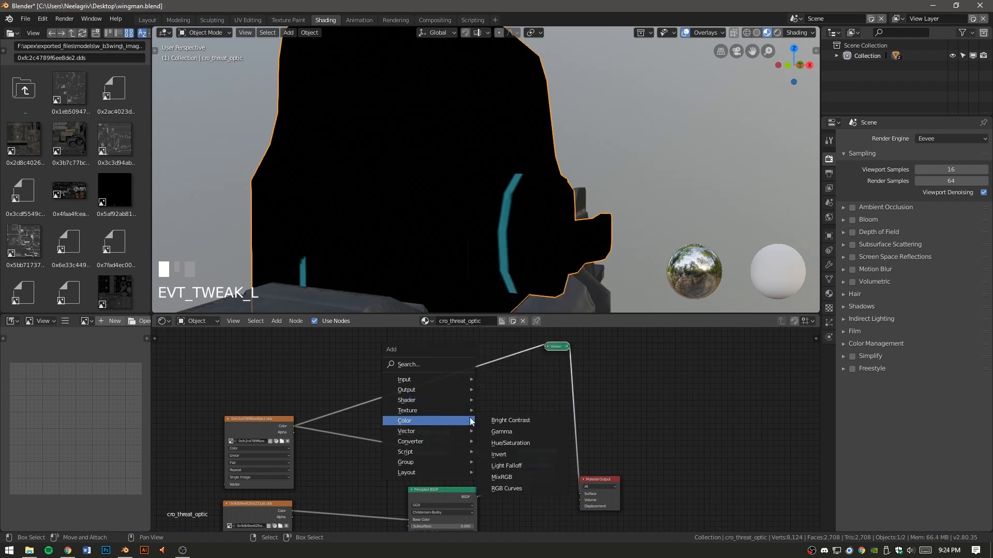
pyautogui.click(506, 444)
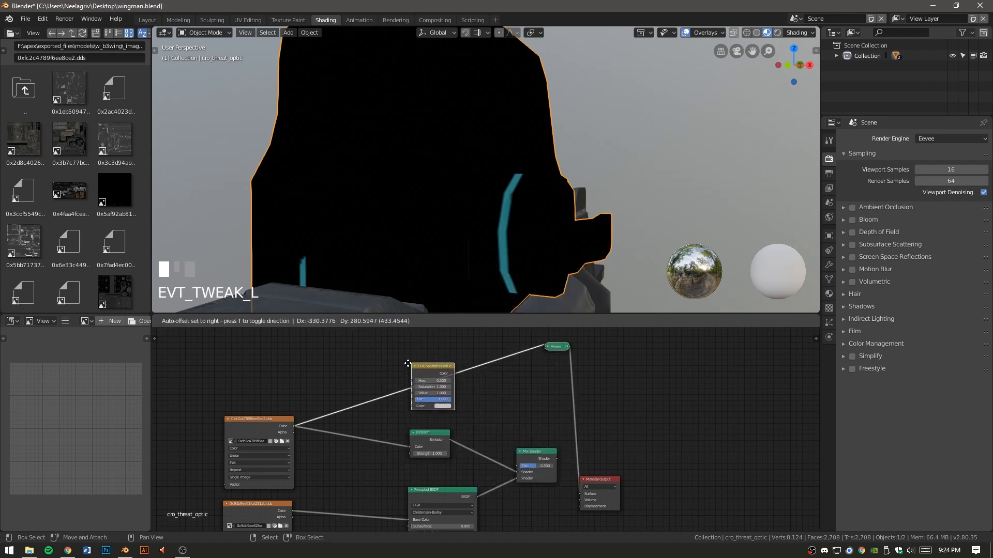
pyautogui.click(383, 362)
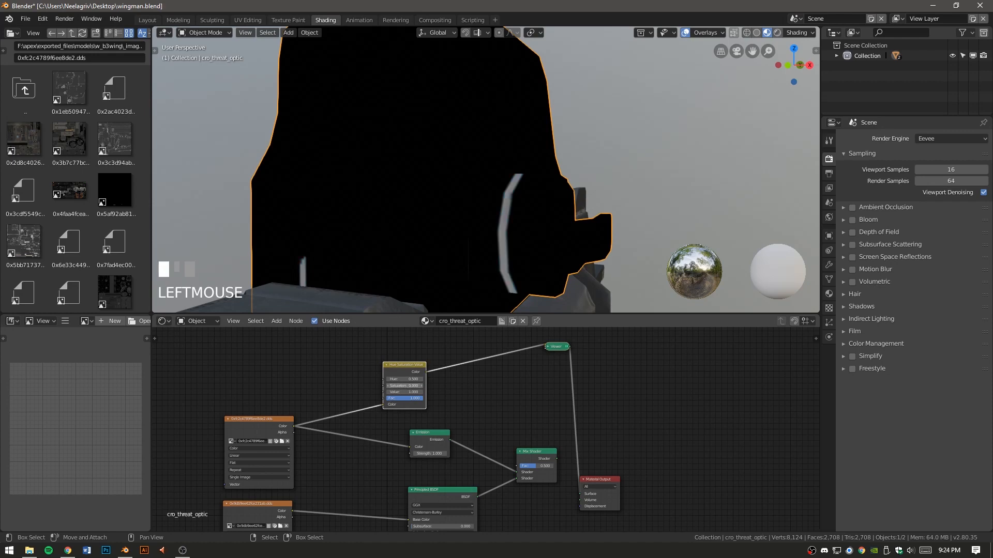
pyautogui.moveTo(406, 392); pyautogui.dragTo(439, 392)
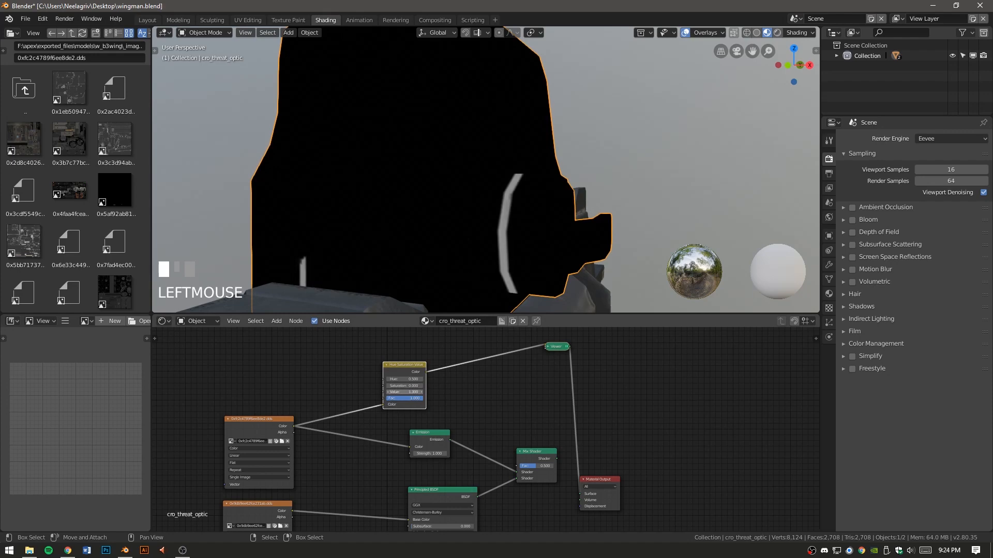
pyautogui.moveTo(477, 264)
pyautogui.mouseDown(button='middle')
pyautogui.moveTo(485, 236)
pyautogui.moveTo(486, 248)
pyautogui.mouseUp(button='middle')
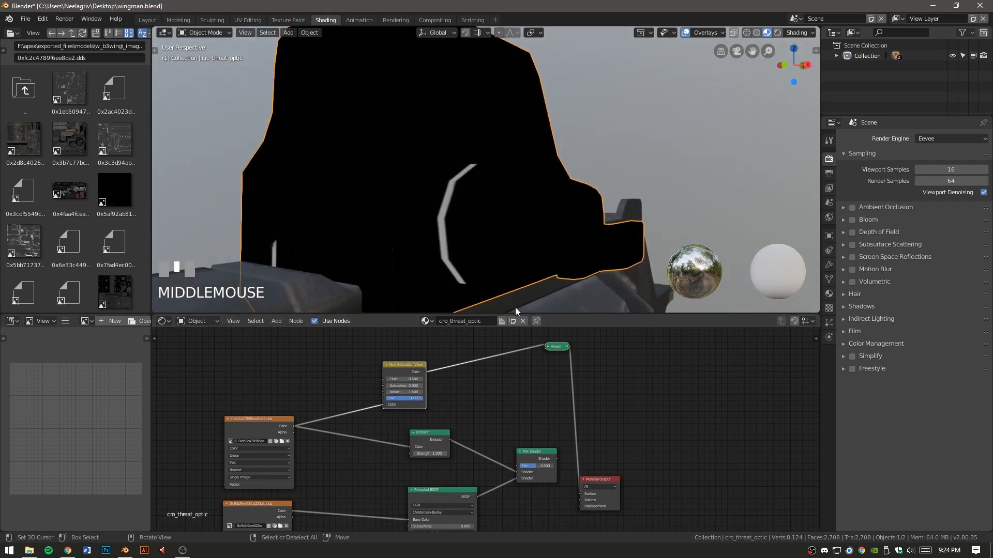
# Drive the Mix Shader's Fac with the Hue/Saturation Color output and route the Mix Shader to the Material Output.
pyautogui.moveTo(426, 371); pyautogui.dragTo(516, 464)
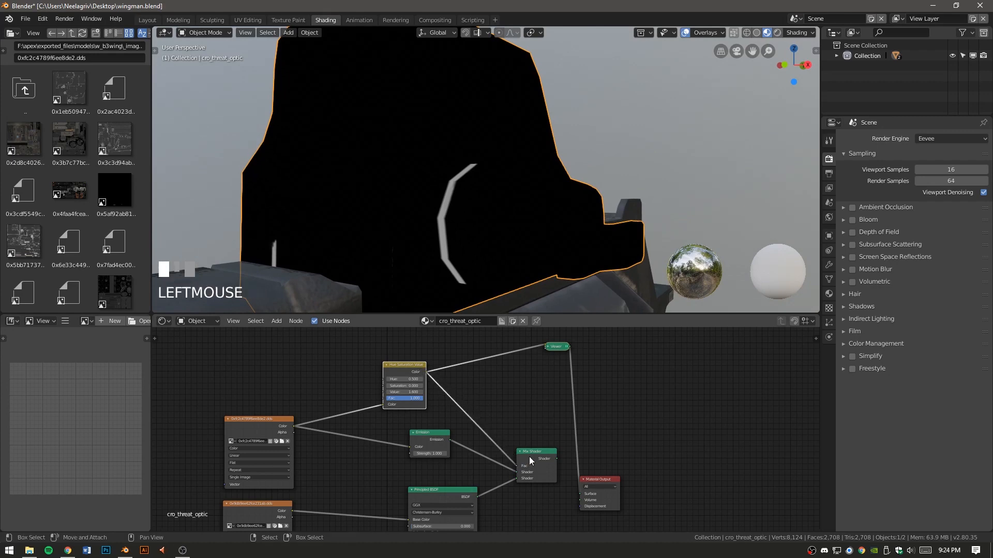
pyautogui.click(548, 460)
pyautogui.keyDown('ctrl'); pyautogui.keyDown('shift'); pyautogui.click(536, 454); pyautogui.keyUp('shift'); pyautogui.keyUp('ctrl')
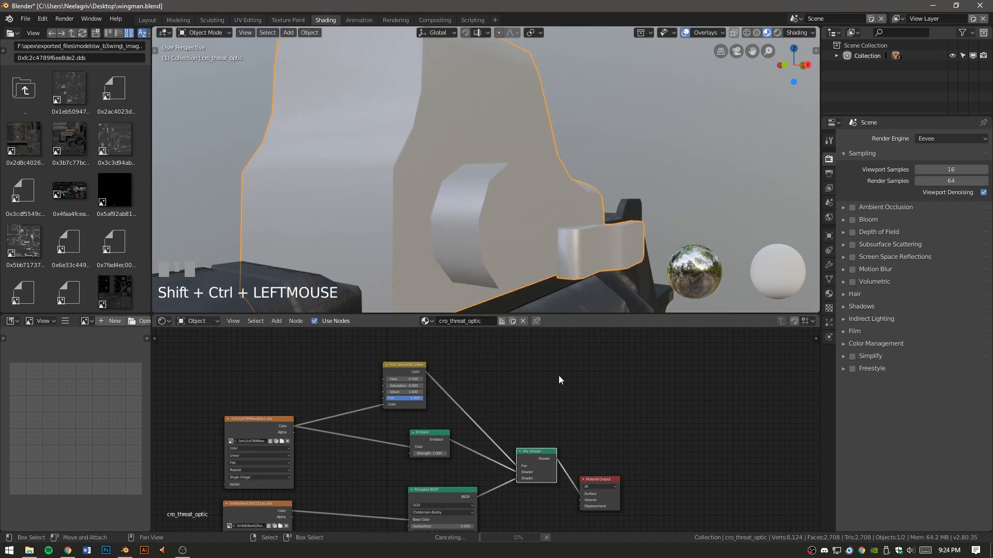
# Swap the Emission and Principled BSDF inputs of the optic's Mix Shader.
pyautogui.moveTo(514, 247); pyautogui.dragTo(429, 327, button='middle')
pyautogui.hotkey('alt', 's')
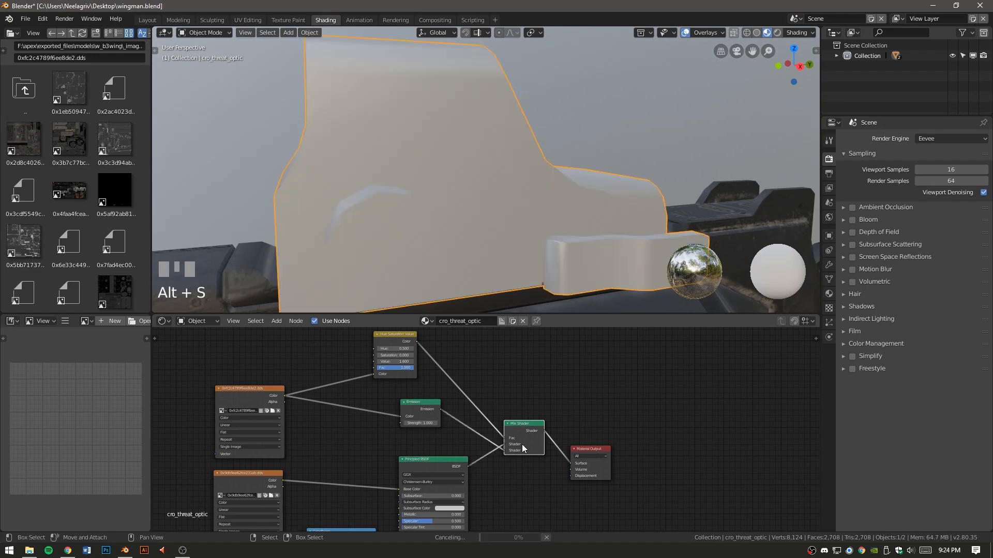
pyautogui.moveTo(481, 302); pyautogui.dragTo(475, 266, button='middle')
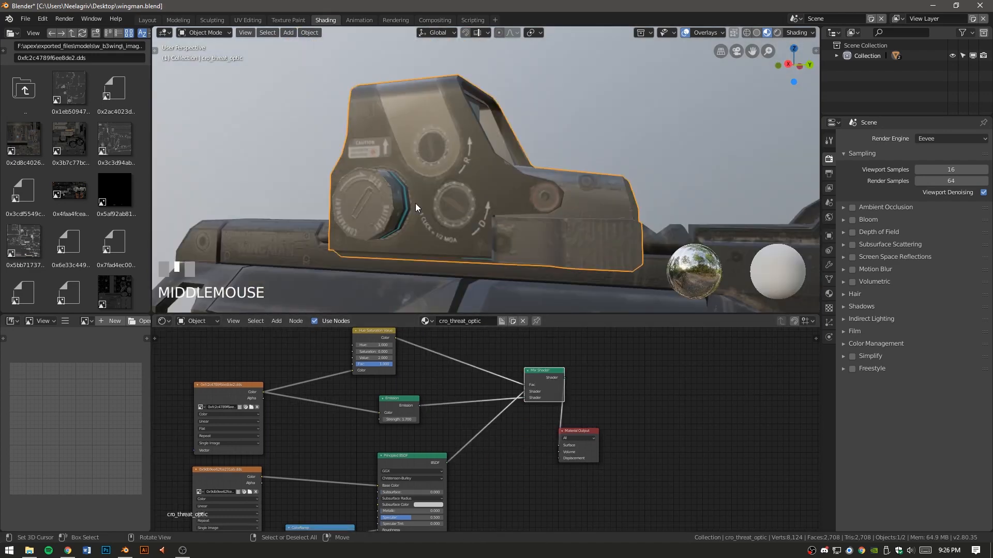
# Enter Edit Mode on the wingman_v2_static gun body with its whole mesh deselected.
pyautogui.moveTo(414, 204); pyautogui.dragTo(537, 214, button='middle')
pyautogui.scroll(-5, 445, 185)
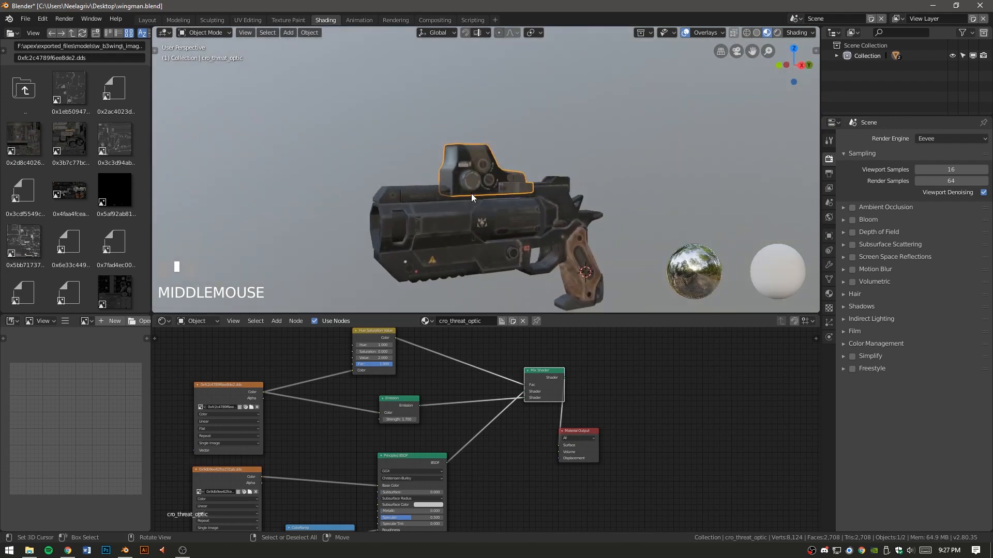
pyautogui.rightClick(468, 229)
pyautogui.scroll(5, 476, 235)
pyautogui.keyDown('shift'); pyautogui.moveTo(524, 285); pyautogui.dragTo(503, 166, button='middle'); pyautogui.keyUp('shift')
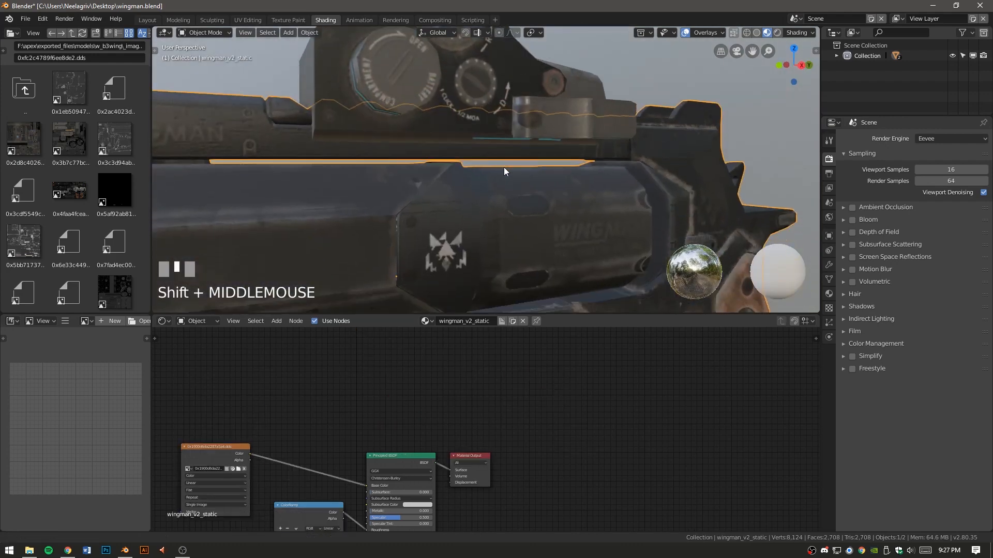
pyautogui.moveTo(487, 212); pyautogui.dragTo(501, 212, button='middle')
pyautogui.press('Tab')
pyautogui.hotkey('alt', 'a')
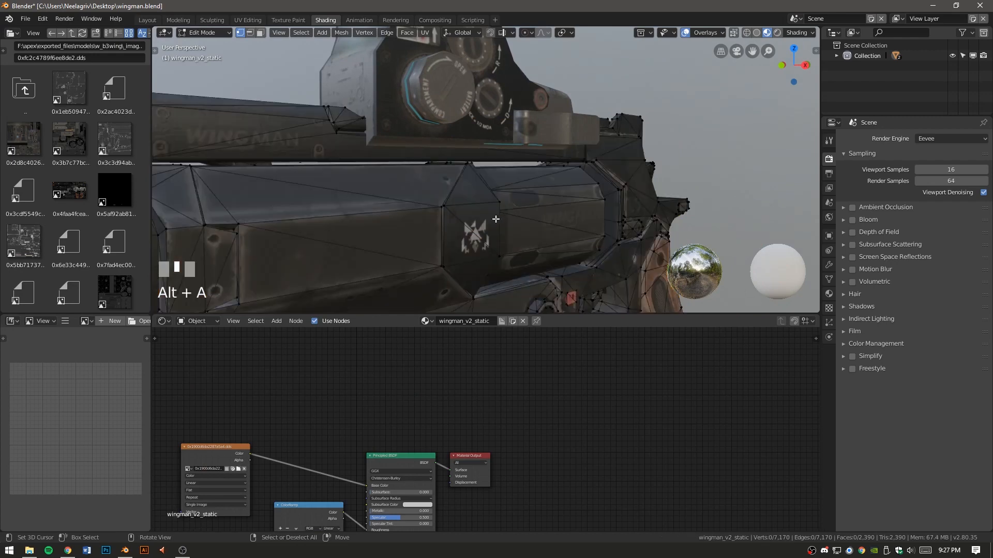
# Try moving the two triangular faces under the gun's skull emblem to check whether they are joined.
pyautogui.rightClick(479, 215)
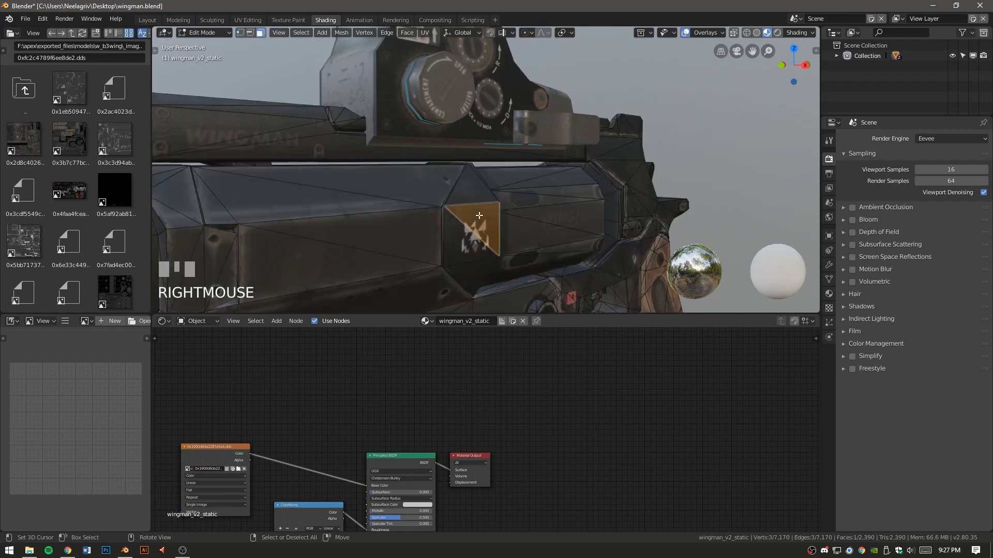
pyautogui.press('g')
pyautogui.rightClick(596, 177)
pyautogui.rightClick(467, 242)
pyautogui.press('g')
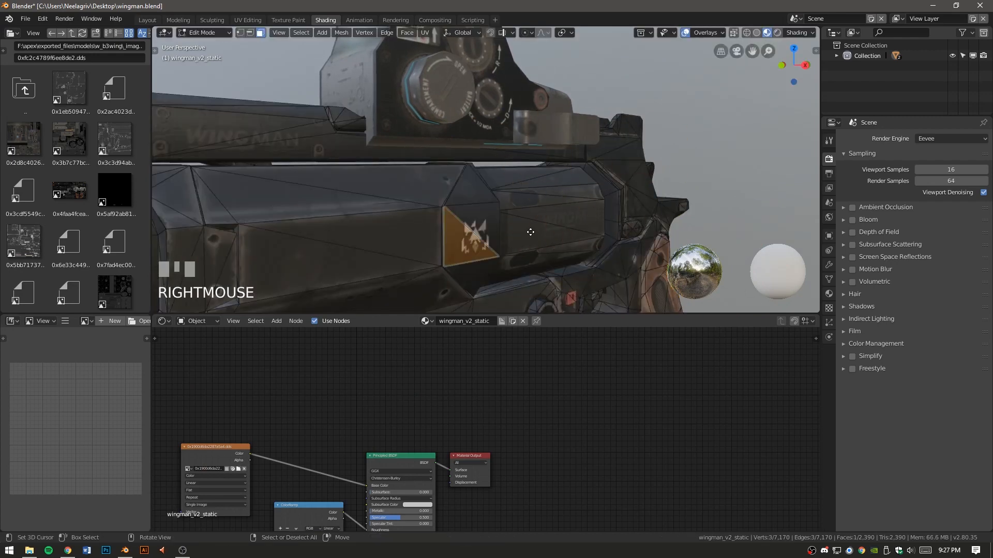
pyautogui.rightClick(568, 193)
# Select the gun's entire mesh, merge its duplicate vertices with Remove Doubles, and return to Object Mode.
pyautogui.scroll(-2, 521, 221)
pyautogui.press('a')
pyautogui.press('F3')
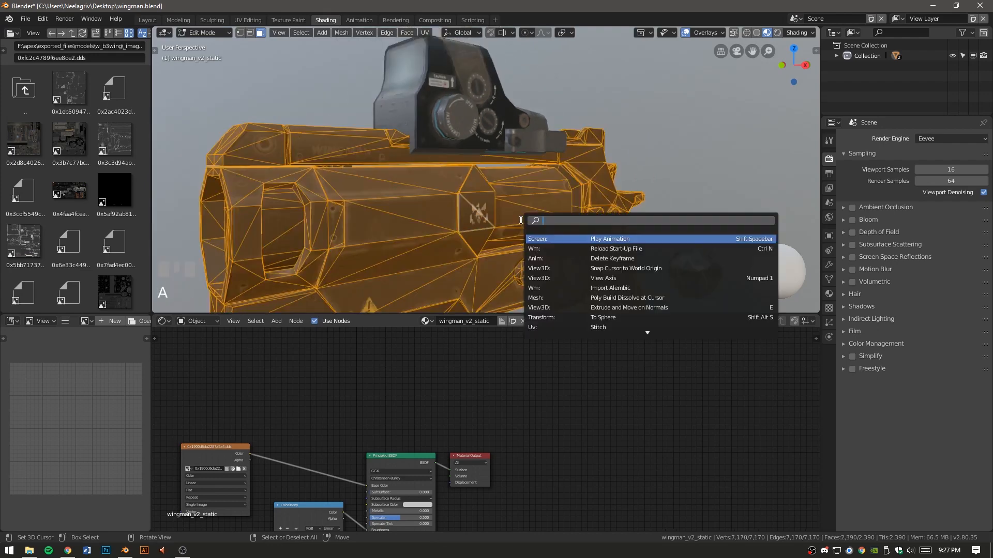
pyautogui.write('doub')
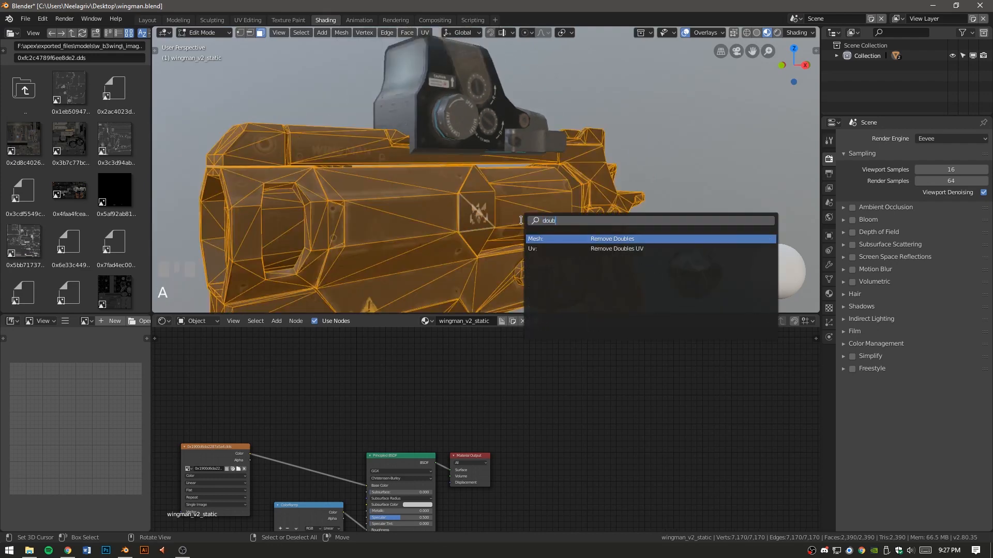
pyautogui.click(606, 238)
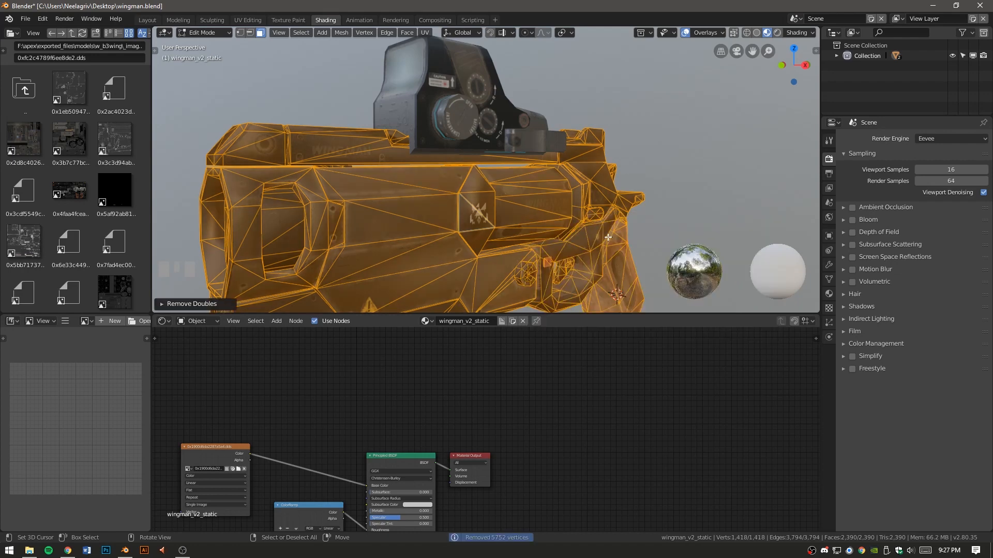
pyautogui.moveTo(519, 215)
pyautogui.mouseDown(button='middle')
pyautogui.moveTo(465, 210)
pyautogui.moveTo(524, 211)
pyautogui.mouseUp(button='middle')
pyautogui.press('Tab')
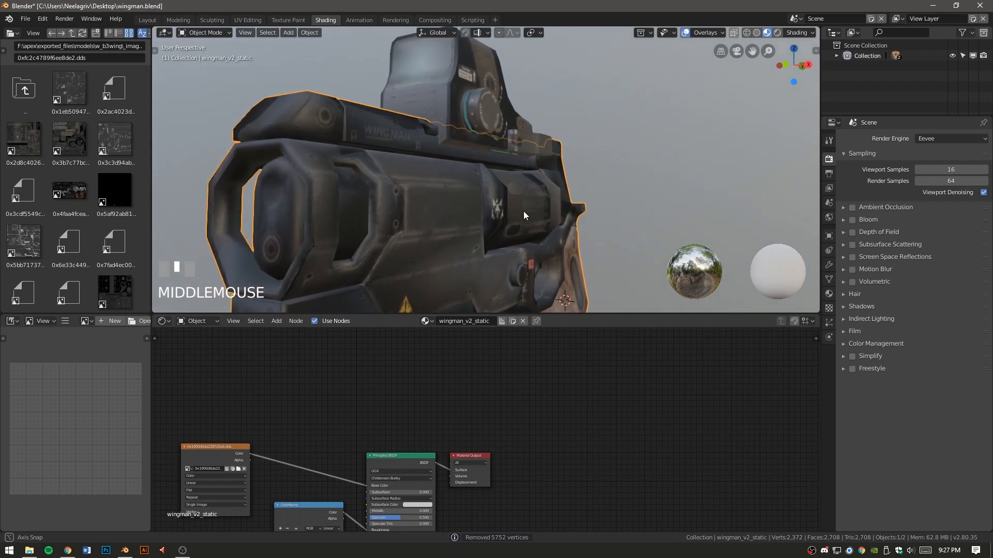
# Add an Edge Split modifier to the gun body.
pyautogui.click(829, 266)
pyautogui.click(875, 140)
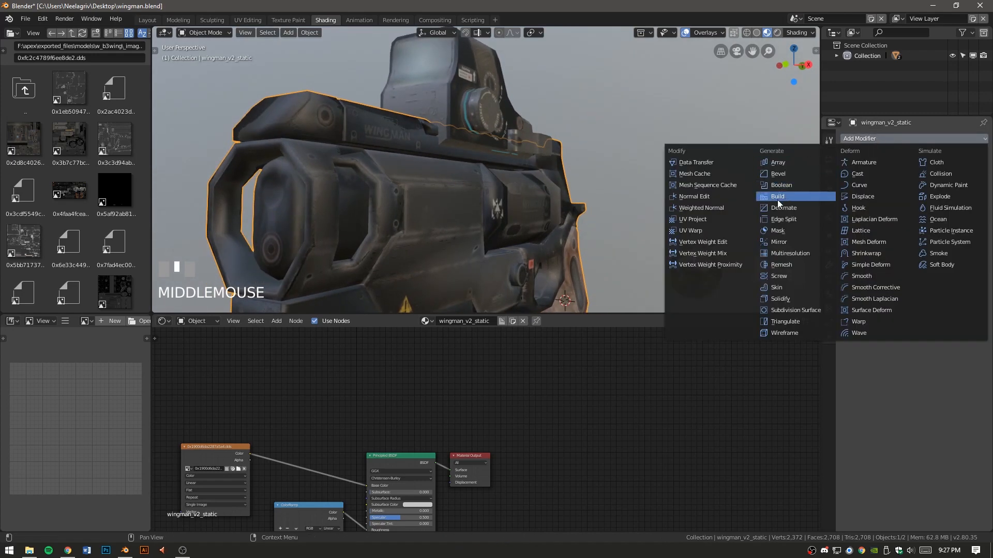
pyautogui.click(782, 219)
pyautogui.moveTo(782, 221); pyautogui.dragTo(461, 213, button='middle')
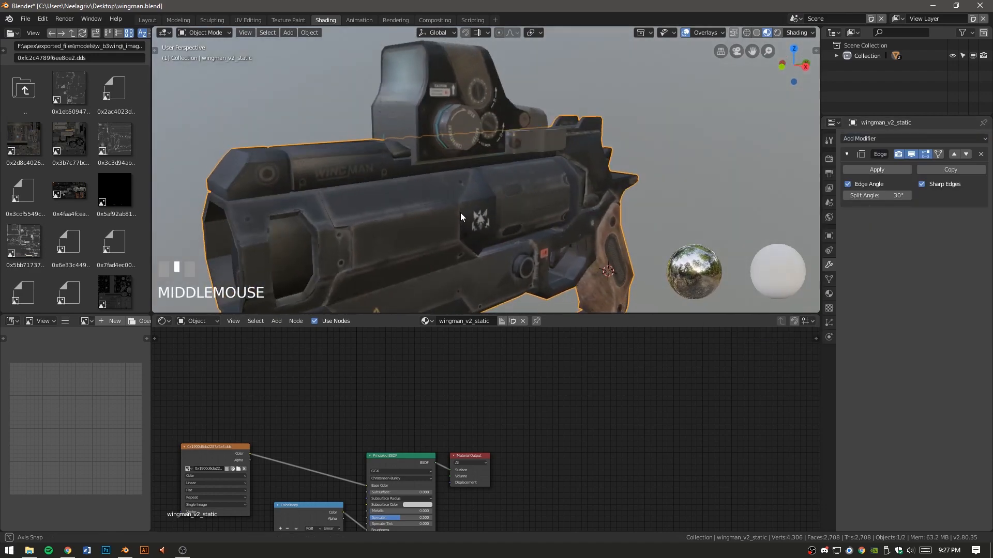
# Run Remove Doubles on the threat optic's mesh and return to Object Mode.
pyautogui.scroll(-1, 460, 213)
pyautogui.click(468, 94)
pyautogui.keyDown('shift'); pyautogui.moveTo(468, 94); pyautogui.dragTo(449, 140, button='middle'); pyautogui.keyUp('shift')
pyautogui.press('Tab')
pyautogui.press('space')
pyautogui.press('Return')
pyautogui.press('Tab')
# Add an Edge Split modifier to the threat optic.
pyautogui.click(863, 140)
pyautogui.click(782, 219)
pyautogui.scroll(3, 468, 175)
pyautogui.scroll(-1, 450, 140)
pyautogui.scroll(1, 442, 135)
# Select the optic's entire mesh in Edit Mode and repeat Remove Doubles.
pyautogui.press('Tab')
pyautogui.press('a')
pyautogui.press('space')
pyautogui.press('Return')
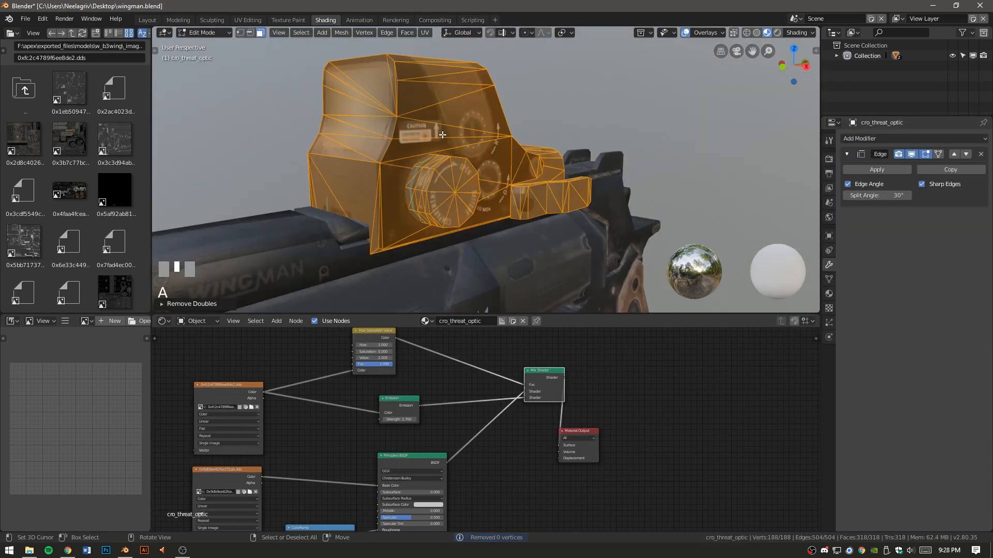
# Convert the optic's triangles with Tris to Quads, then clear the selection.
pyautogui.press('space')
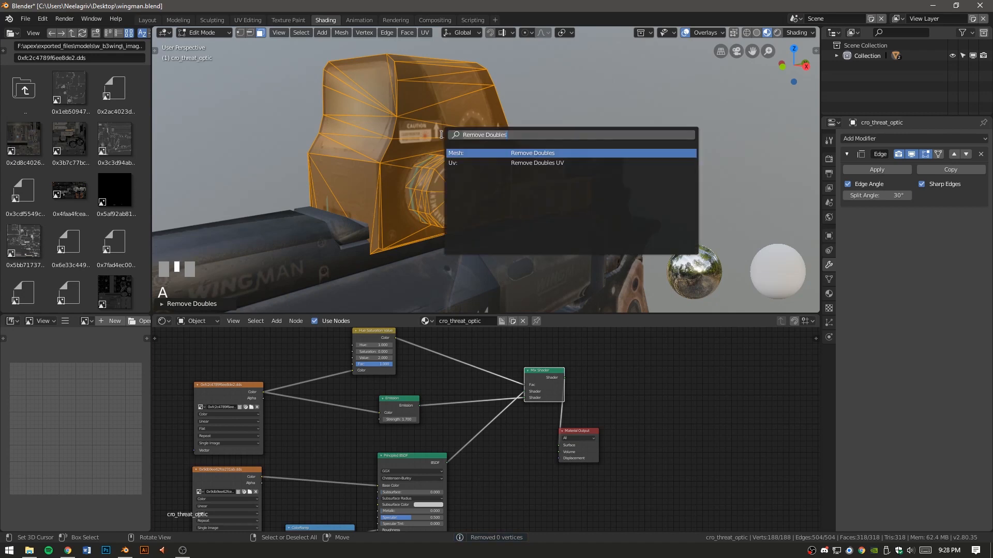
pyautogui.write('tri')
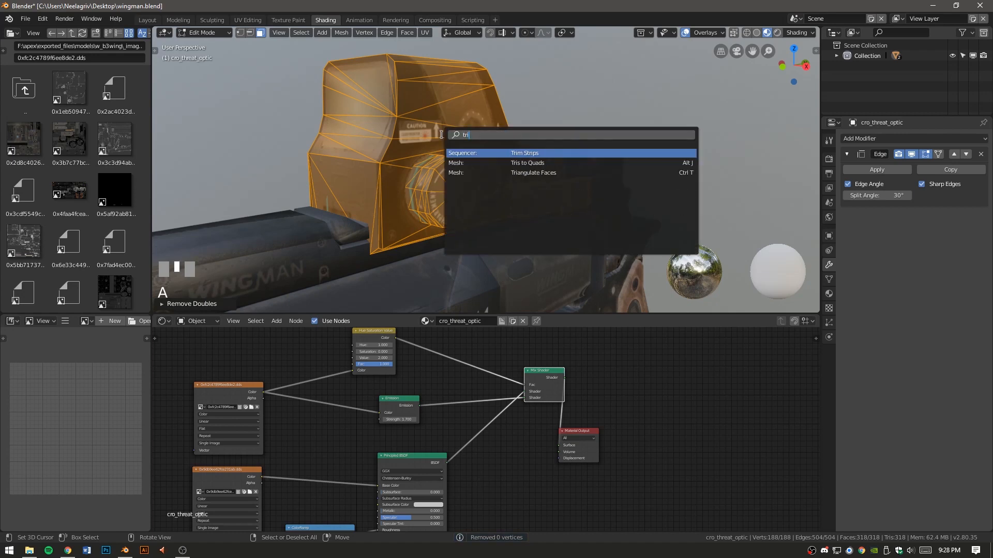
pyautogui.click(599, 163)
pyautogui.moveTo(424, 140); pyautogui.dragTo(449, 181, button='middle')
pyautogui.hotkey('alt', 'a')
# Knife-cut a closed outline with angled corners around the glass area on the optic's front face.
pyautogui.press('KP_1')
pyautogui.scroll(4, 548, 151)
pyautogui.keyDown('shift'); pyautogui.moveTo(569, 83); pyautogui.dragTo(529, 98, button='middle'); pyautogui.keyUp('shift')
pyautogui.press('k')
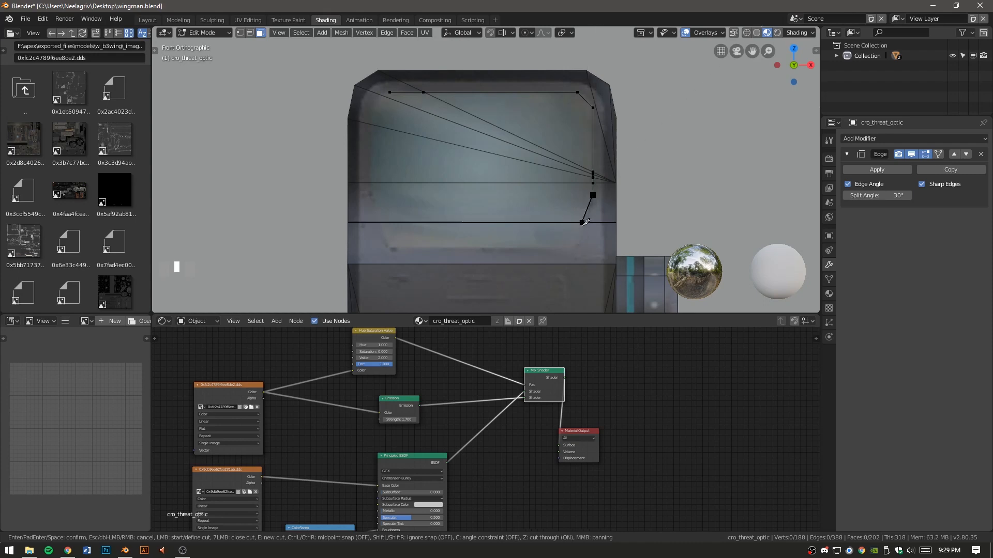
pyautogui.click(388, 247)
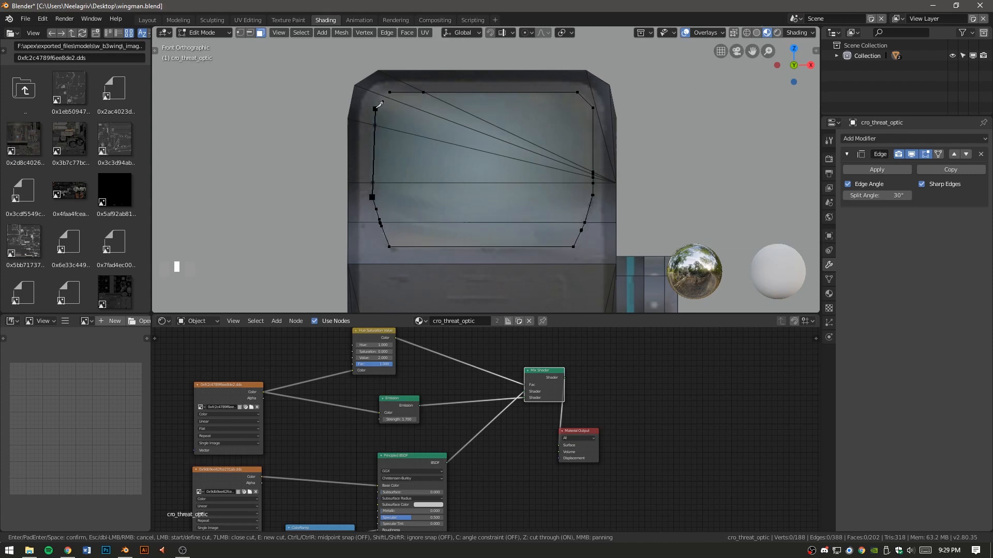
pyautogui.press('Return')
# Select all faces inside the knife outline and extrude them inward into the optic's housing.
pyautogui.rightClick(449, 231)
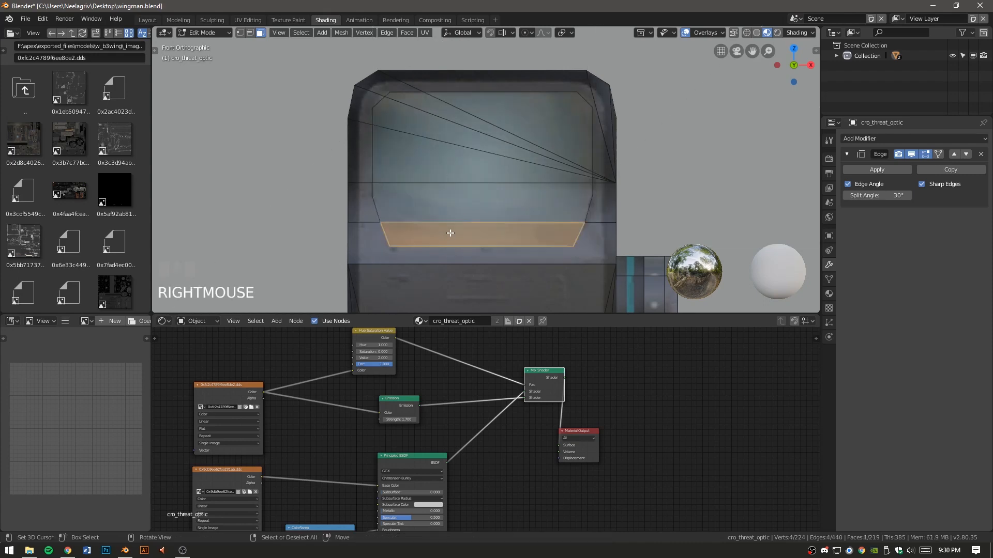
pyautogui.keyDown('shift'); pyautogui.rightClick(485, 126); pyautogui.keyUp('shift')
pyautogui.moveTo(486, 127); pyautogui.dragTo(520, 167, button='middle')
pyautogui.press('e')
pyautogui.click(583, 196)
# Separate the extruded front glass faces into their own object and delete that object.
pyautogui.press('p')
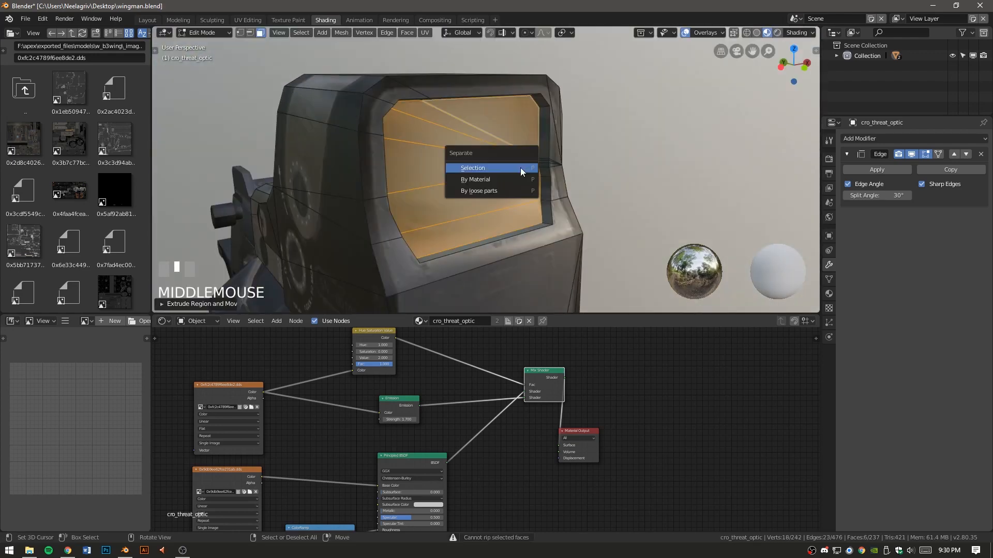
pyautogui.click(521, 167)
pyautogui.press('Tab')
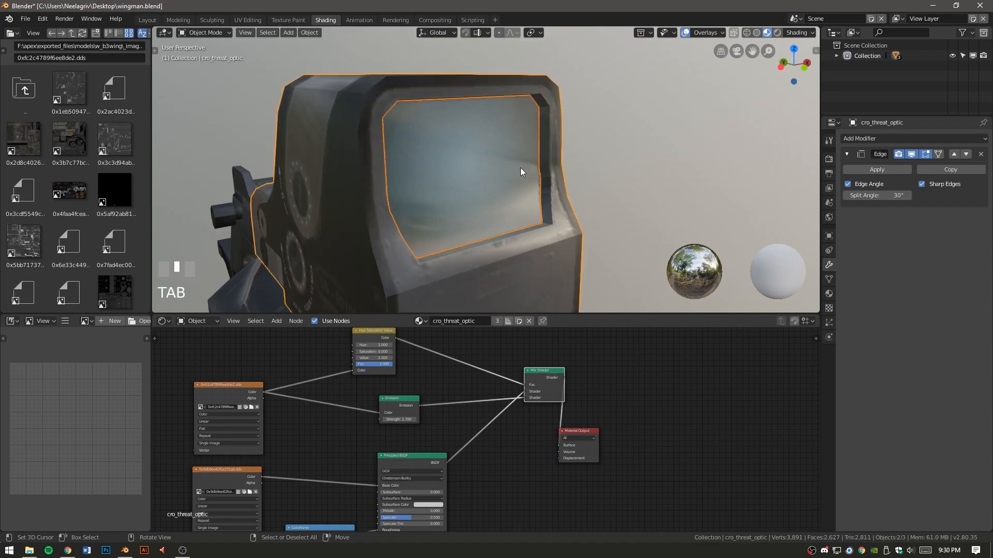
pyautogui.press('a')
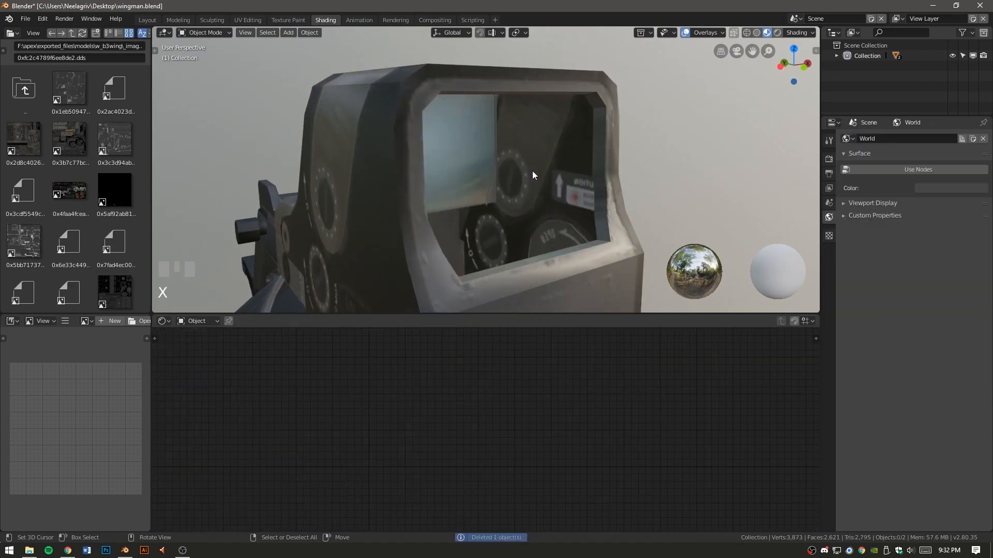
# Separate the remaining glass face inside the optic's housing into its own object and select that object.
pyautogui.moveTo(532, 171); pyautogui.dragTo(331, 164, button='middle')
pyautogui.click(473, 166)
pyautogui.press('Tab')
pyautogui.press('a')
pyautogui.click(462, 168)
pyautogui.press('g')
pyautogui.rightClick(619, 162)
pyautogui.moveTo(619, 162); pyautogui.dragTo(452, 187, button='middle')
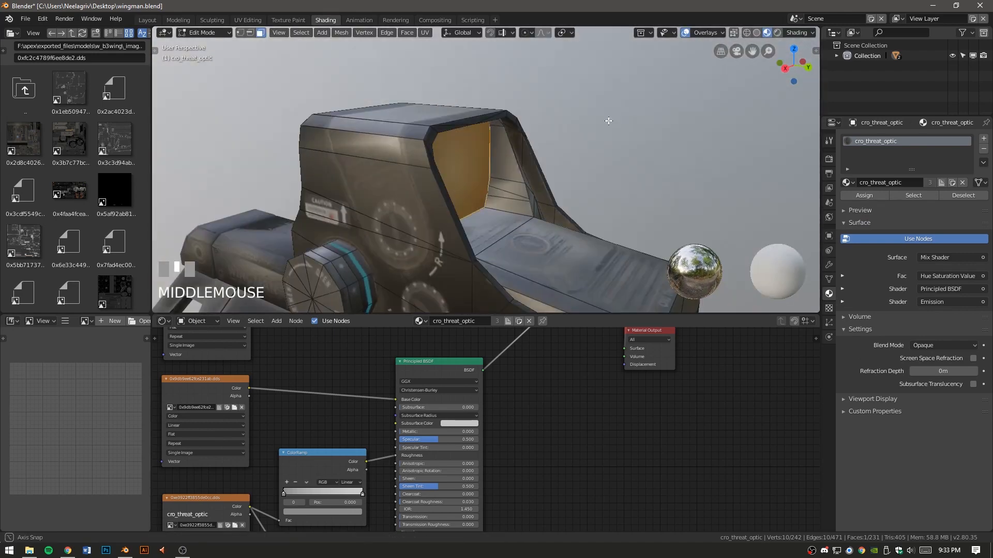
pyautogui.press('p')
pyautogui.click(453, 187)
pyautogui.press('Tab')
pyautogui.rightClick(467, 166)
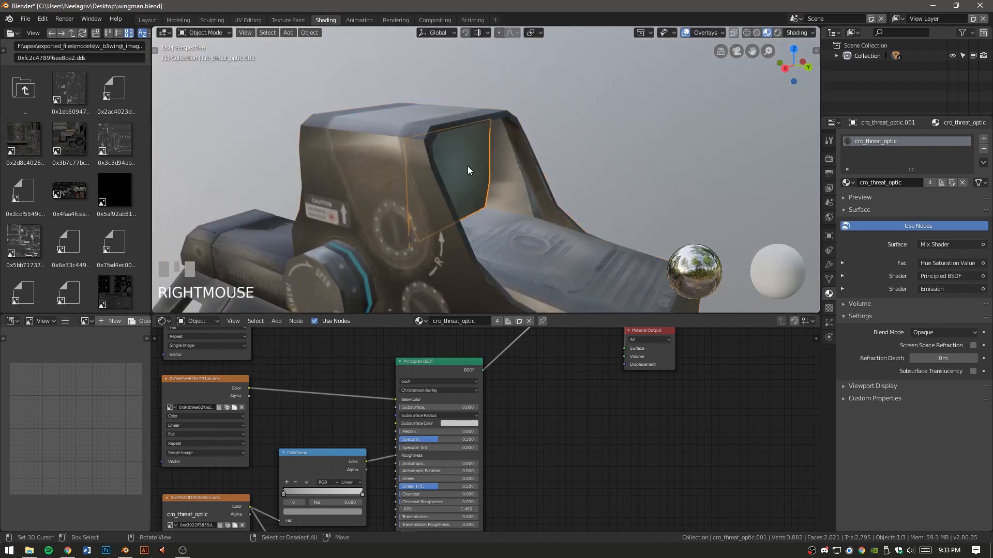
# Delete the separated glass object from inside the optic's housing.
pyautogui.press('g')
pyautogui.rightClick(501, 157)
pyautogui.press('Delete')
# Select the optic's mesh edges inside the sight opening and snap the 3D cursor to them.
pyautogui.moveTo(501, 156); pyautogui.dragTo(449, 198, button='middle')
pyautogui.rightClick(465, 154)
pyautogui.press('Tab')
pyautogui.moveTo(492, 157); pyautogui.dragTo(451, 142, button='middle')
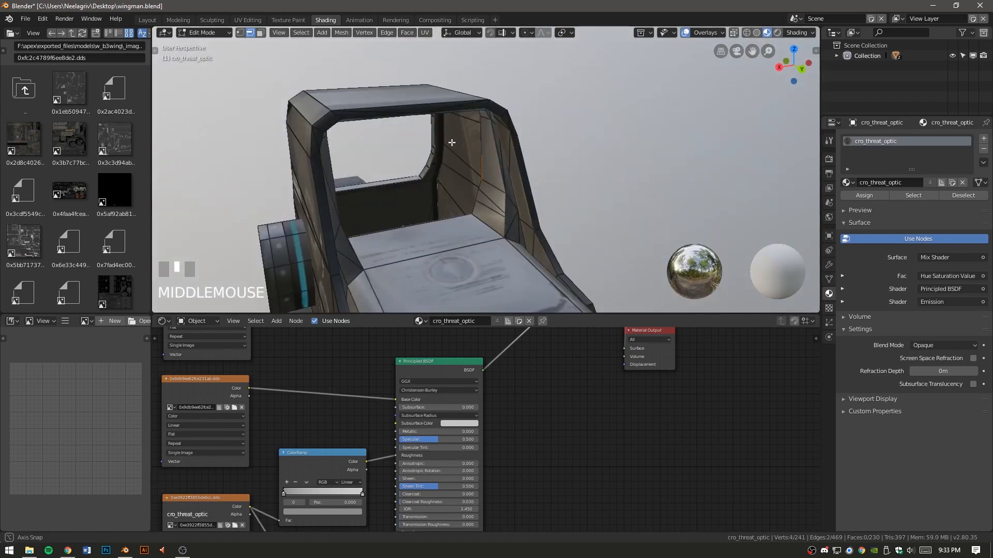
pyautogui.hotkey('shift', 's')
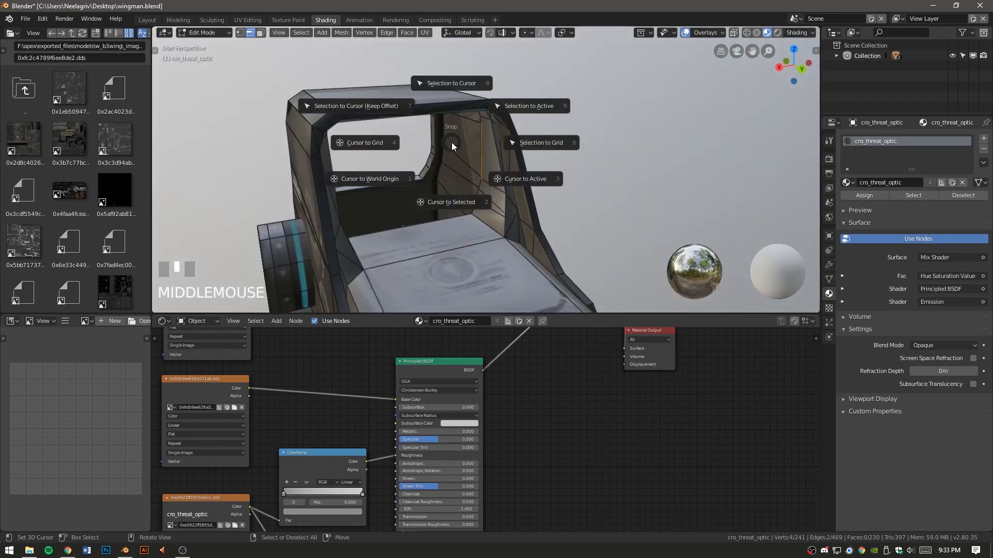
pyautogui.click(451, 201)
pyautogui.moveTo(458, 187); pyautogui.dragTo(470, 166, button='middle')
pyautogui.press('Tab')
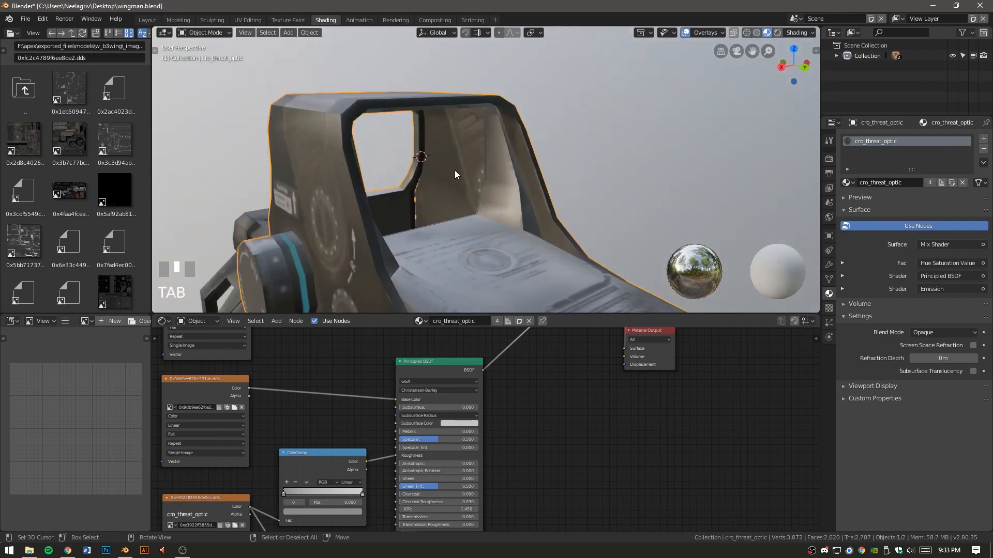
# Add a cube at the 3D cursor and scale it down to fit the optic's housing in side view.
pyautogui.hotkey('shift', 'a')
pyautogui.moveTo(455, 169)
pyautogui.click(501, 182)
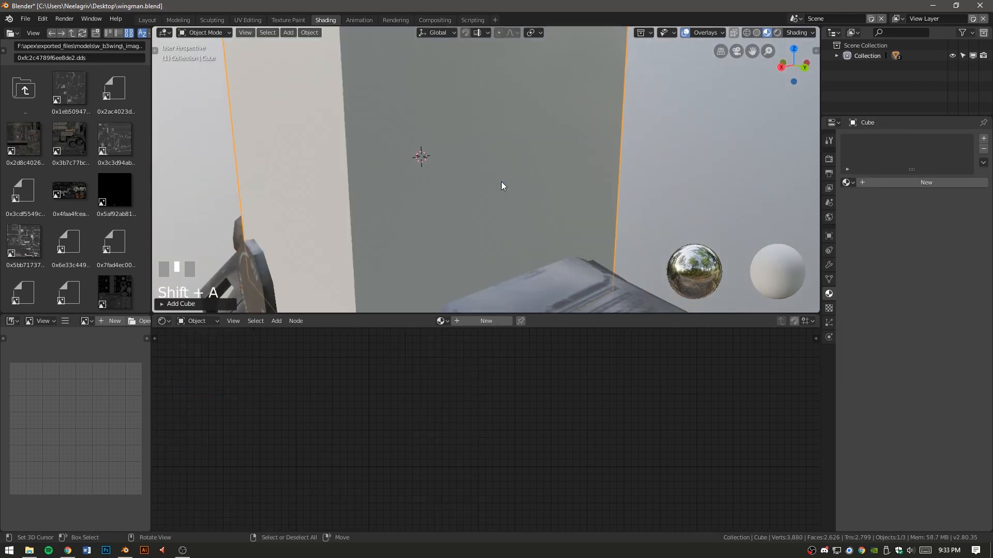
pyautogui.scroll(-3, 501, 181)
pyautogui.press('KP_3')
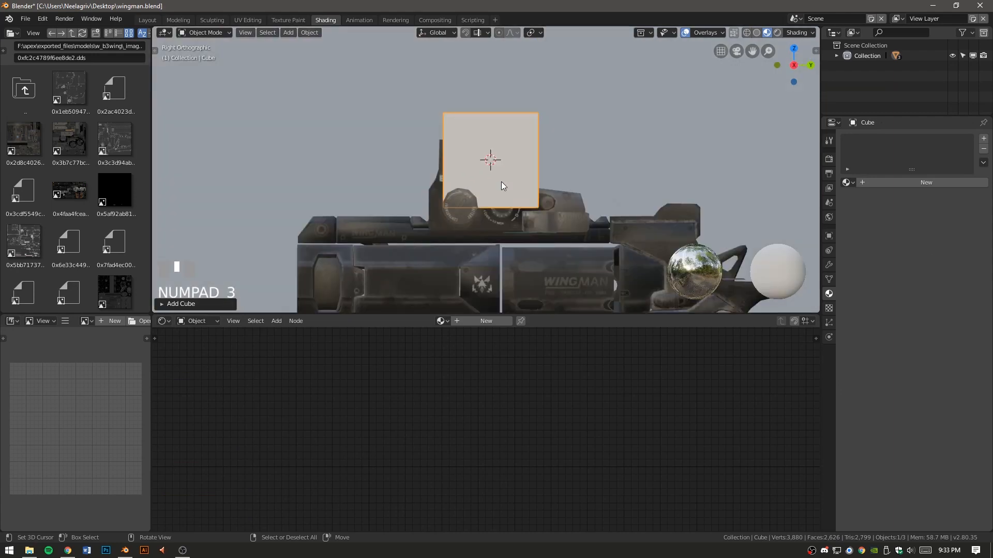
pyautogui.scroll(2, 501, 182)
pyautogui.press('s')
pyautogui.click(578, 146)
# Scale the cube along X to match the width of the optic's window opening in front view.
pyautogui.press('KP_1')
pyautogui.press('s')
pyautogui.press('x')
pyautogui.keyDown('shift'); pyautogui.click(625, 155); pyautogui.keyUp('shift')
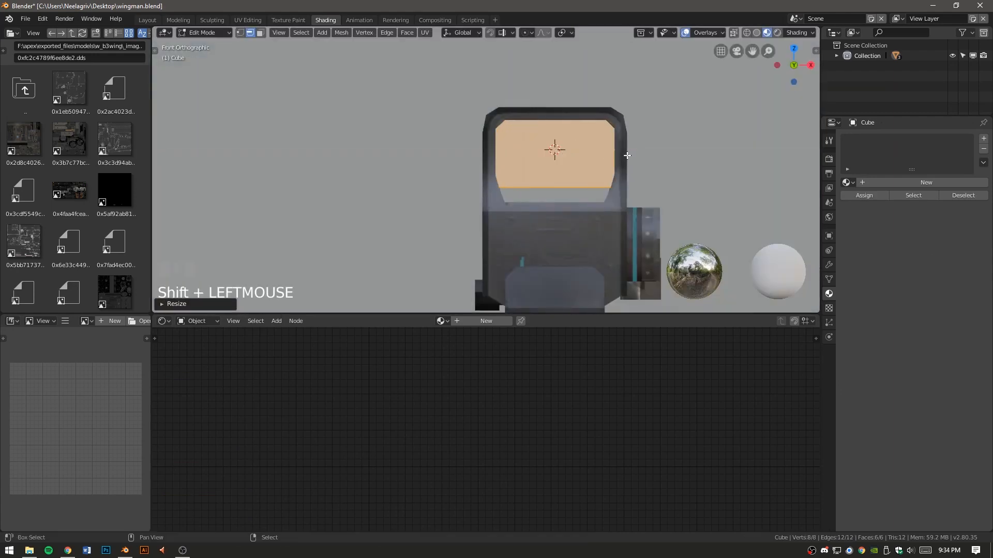
# Select the cube's front face in see-through side view and move it along Y to the housing's front wall.
pyautogui.press('KP_3')
pyautogui.press('z')
pyautogui.rightClick(451, 145)
pyautogui.scroll(3, 445, 140)
pyautogui.keyDown('shift'); pyautogui.moveTo(443, 138); pyautogui.dragTo(475, 181, button='middle'); pyautogui.keyUp('shift')
pyautogui.press('g')
pyautogui.press('y')
pyautogui.click(363, 179)
# Add a horizontal loop cut to the cube and move its lower front edge along Y to follow the housing's profile.
pyautogui.keyDown('shift'); pyautogui.moveTo(395, 215); pyautogui.dragTo(410, 155, button='middle'); pyautogui.keyUp('shift')
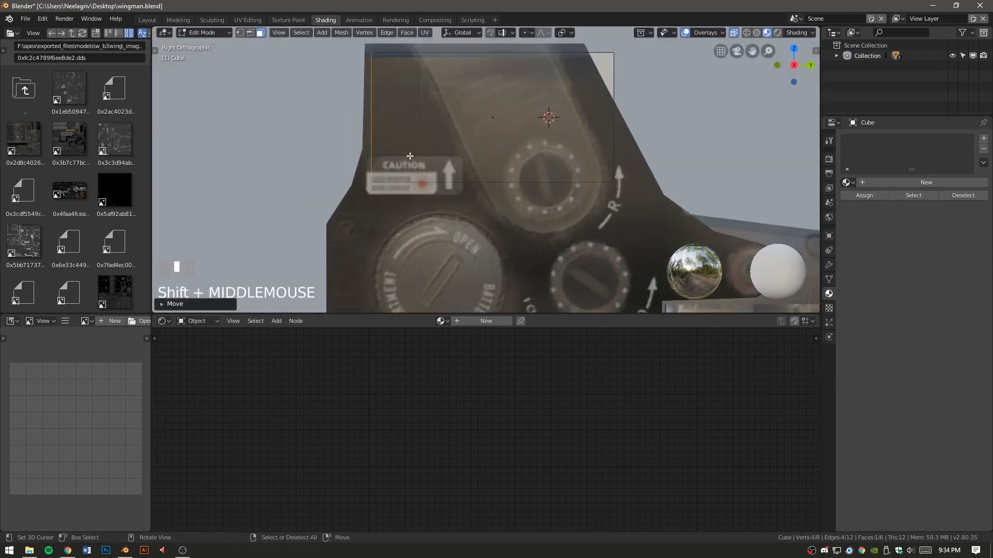
pyautogui.hotkey('ctrl', 'r')
pyautogui.click(381, 154)
pyautogui.click(381, 186)
pyautogui.moveTo(380, 185); pyautogui.dragTo(479, 175, button='middle')
pyautogui.rightClick(479, 176)
pyautogui.press('KP_3')
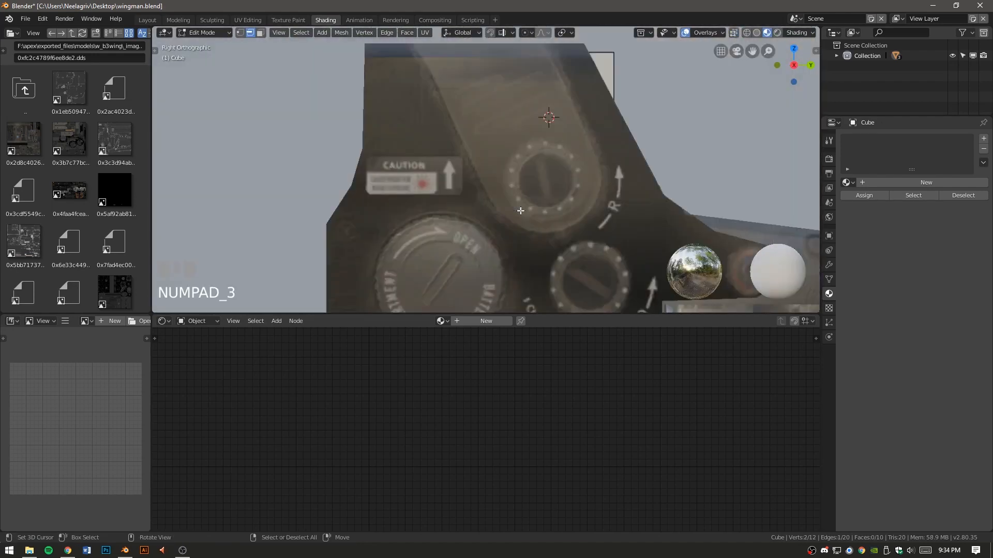
pyautogui.press('g')
pyautogui.press('y')
pyautogui.click(466, 188)
# Extrude the cube's bottom face downward by about 0.27 m.
pyautogui.press('3')
pyautogui.rightClick(497, 198)
pyautogui.press('e')
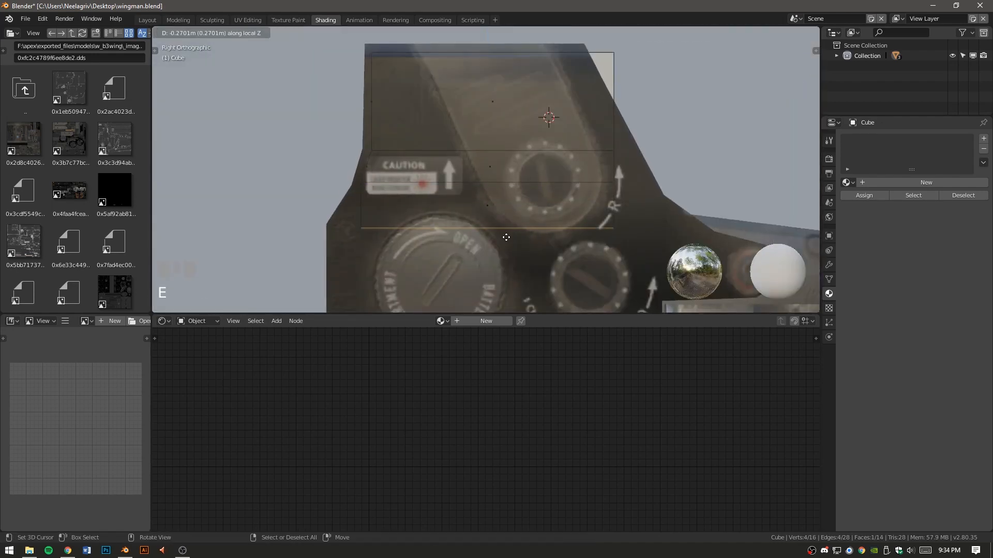
pyautogui.click(505, 237)
# Move the bottom front edge of the extruded section along Y to match the housing's angled front.
pyautogui.moveTo(379, 238); pyautogui.dragTo(409, 241, button='middle')
pyautogui.press('2')
pyautogui.rightClick(379, 279)
pyautogui.press('KP_3')
pyautogui.press('g')
pyautogui.press('y')
pyautogui.click(357, 217)
# Move the block's top rear edge along Y to follow the slanted rear opening of the optic, and leave mesh editing.
pyautogui.rightClick(587, 64)
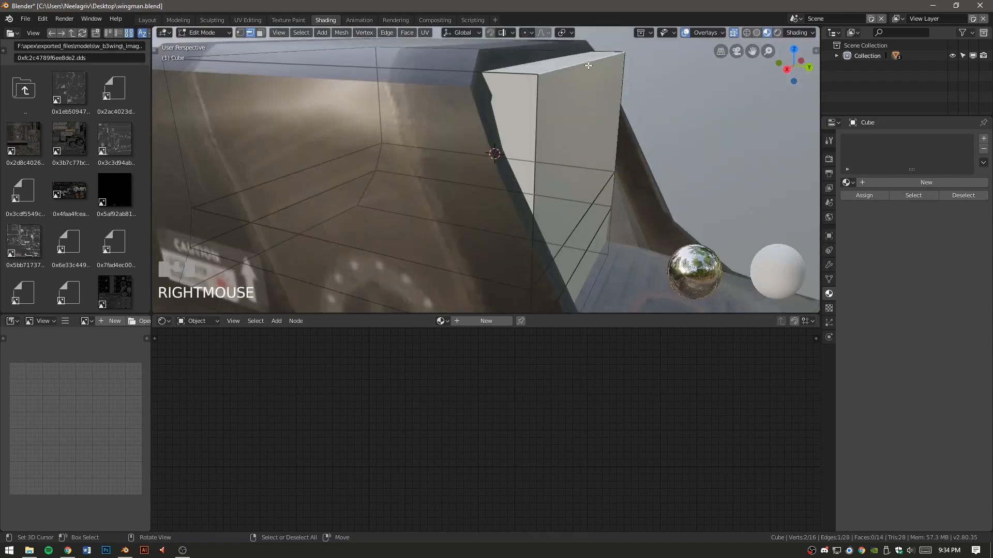
pyautogui.press('KP_3')
pyautogui.press('g')
pyautogui.press('y')
pyautogui.click(625, 52)
pyautogui.moveTo(625, 117); pyautogui.dragTo(576, 127, button='middle')
pyautogui.press('Tab')
pyautogui.scroll(-3, 576, 126)
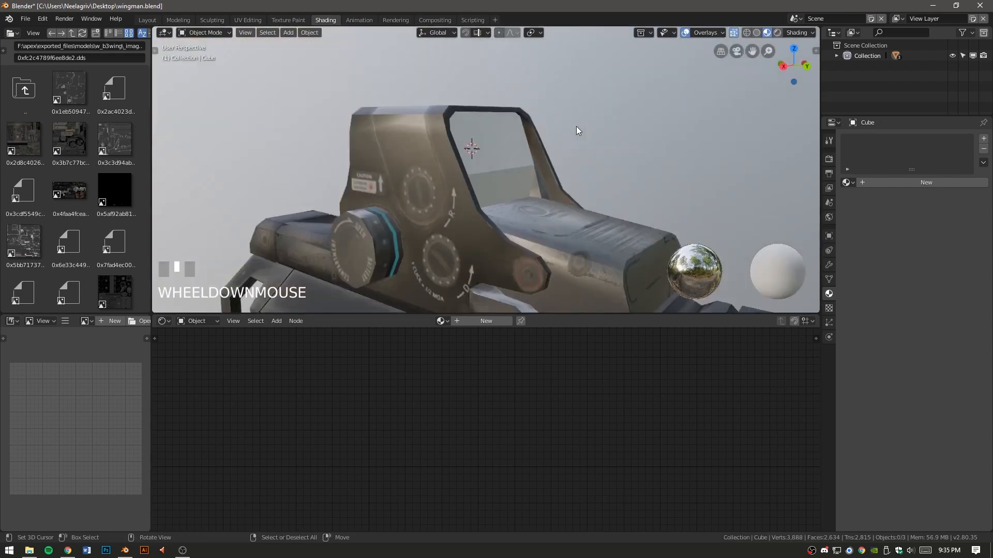
# Give the block a new material and replace its Principled BSDF with a Glass BSDF connected to the output.
pyautogui.rightClick(707, 143)
pyautogui.click(876, 182)
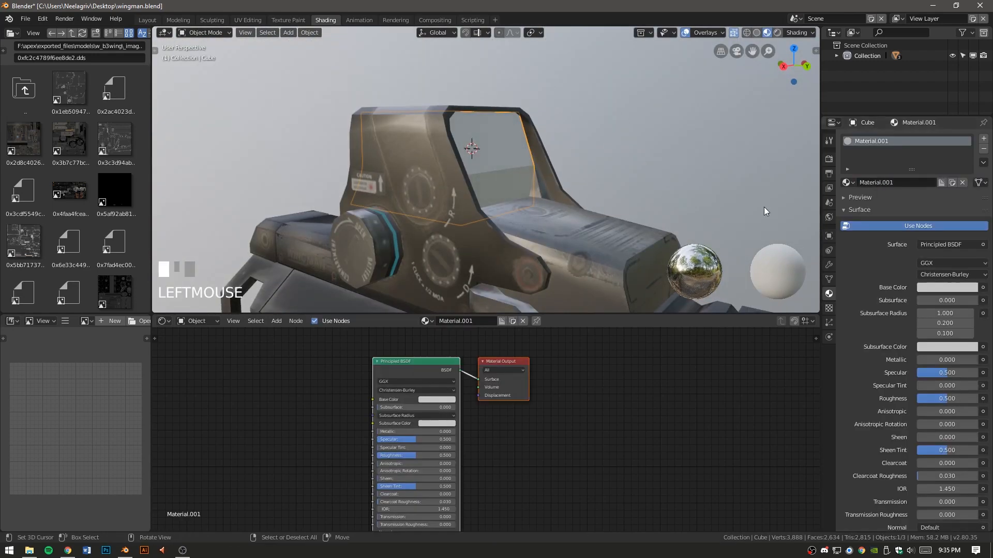
pyautogui.moveTo(429, 373); pyautogui.dragTo(399, 371)
pyautogui.press('x')
pyautogui.hotkey('shift', 'a')
pyautogui.moveTo(372, 408)
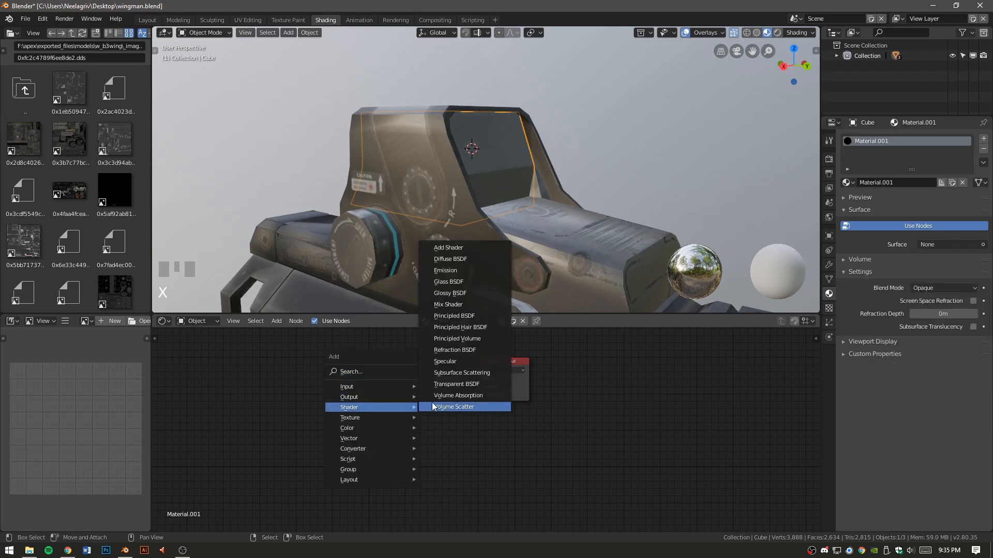
pyautogui.click(458, 280)
pyautogui.keyDown('ctrl'); pyautogui.keyDown('shift'); pyautogui.click(417, 376); pyautogui.keyUp('shift'); pyautogui.keyUp('ctrl')
# Shade the glass block smooth and save the file.
pyautogui.moveTo(457, 310); pyautogui.dragTo(561, 218, button='middle')
pyautogui.scroll(3, 538, 172)
pyautogui.press('F3')
pyautogui.write('smooth')
pyautogui.press('Return')
pyautogui.hotkey('ctrl', 's')
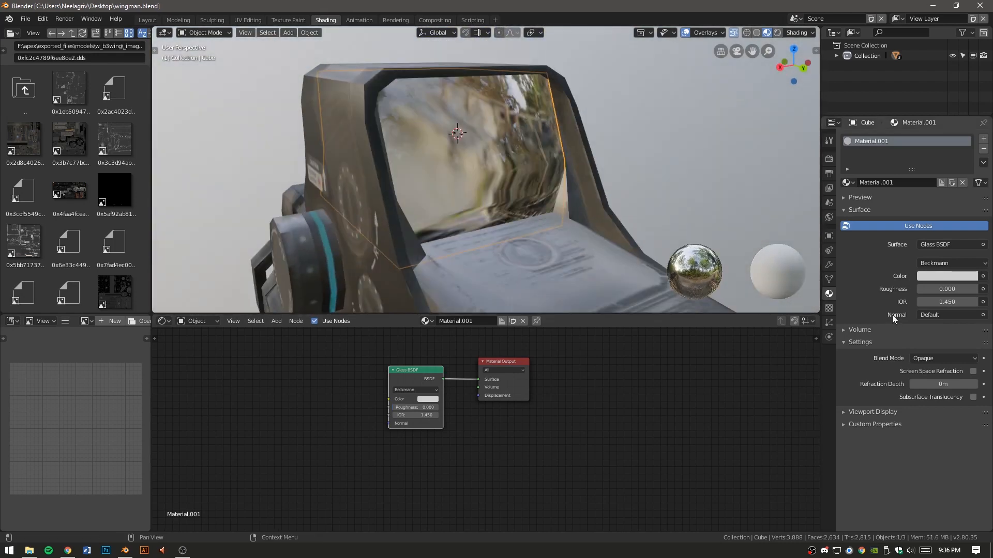
# Set the glass material to Alpha Blend with Screen Space Refraction, Subsurface Translucency and a refraction depth of 1.1 m.
pyautogui.click(921, 359)
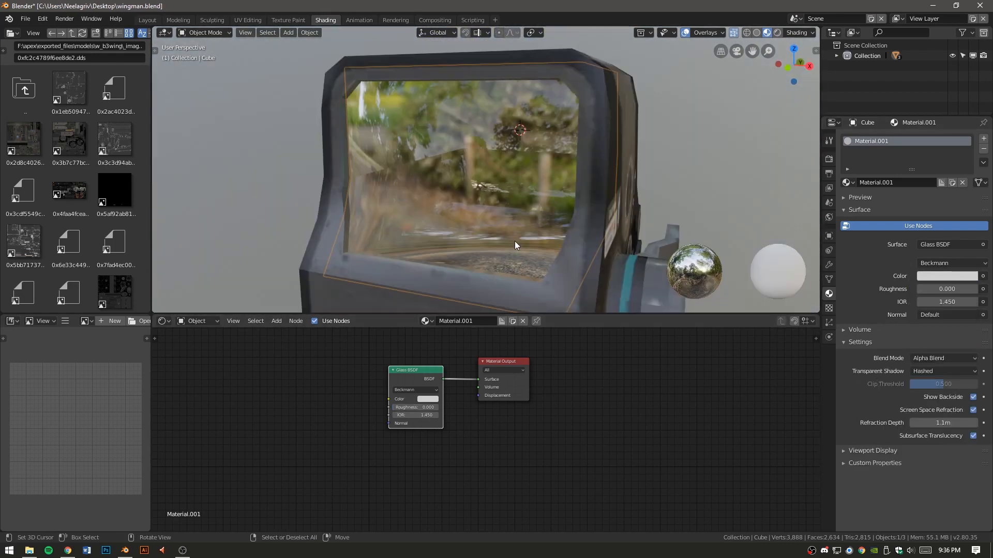
pyautogui.scroll(-2, 514, 241)
pyautogui.moveTo(514, 241); pyautogui.dragTo(403, 207, button='middle')
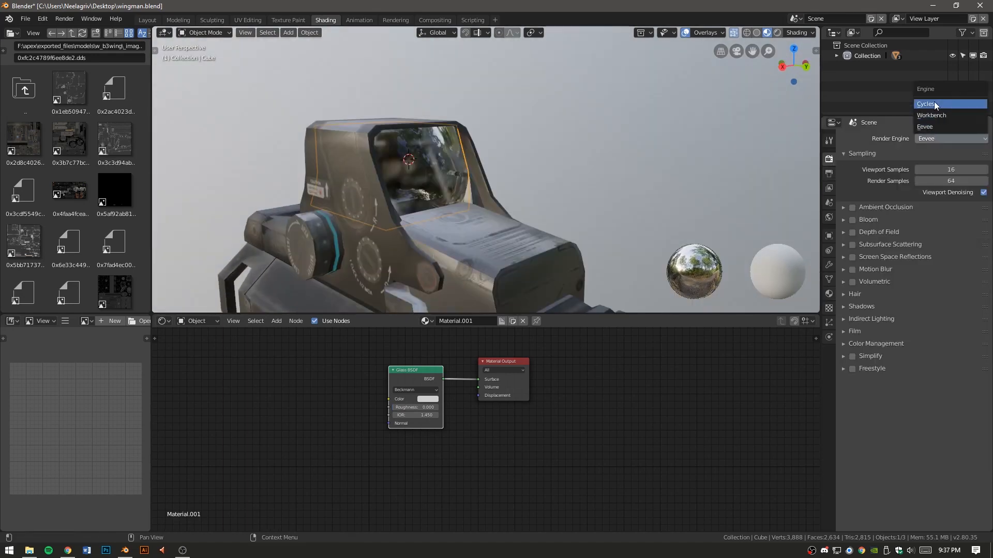
# Set the render engine to Cycles and inspect the optic's glass with rendered viewport shading.
pyautogui.click(933, 104)
pyautogui.press('z')
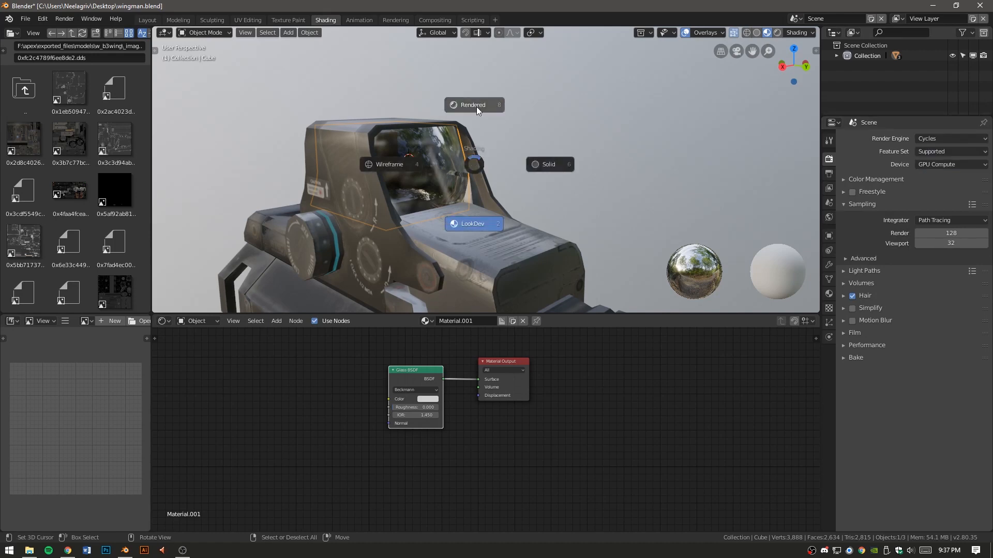
pyautogui.click(477, 107)
pyautogui.rightClick(538, 167)
pyautogui.moveTo(441, 158)
pyautogui.mouseDown(button='middle')
pyautogui.moveTo(424, 177)
pyautogui.moveTo(580, 195)
pyautogui.moveTo(551, 163)
pyautogui.moveTo(545, 196)
pyautogui.mouseUp(button='middle')
pyautogui.scroll(3, 424, 181)
pyautogui.scroll(-8, 463, 179)
# Enable the world's nodes with an image texture as its color, and browse the hdris folder as thumbnails for an environment image.
pyautogui.click(828, 294)
pyautogui.click(827, 216)
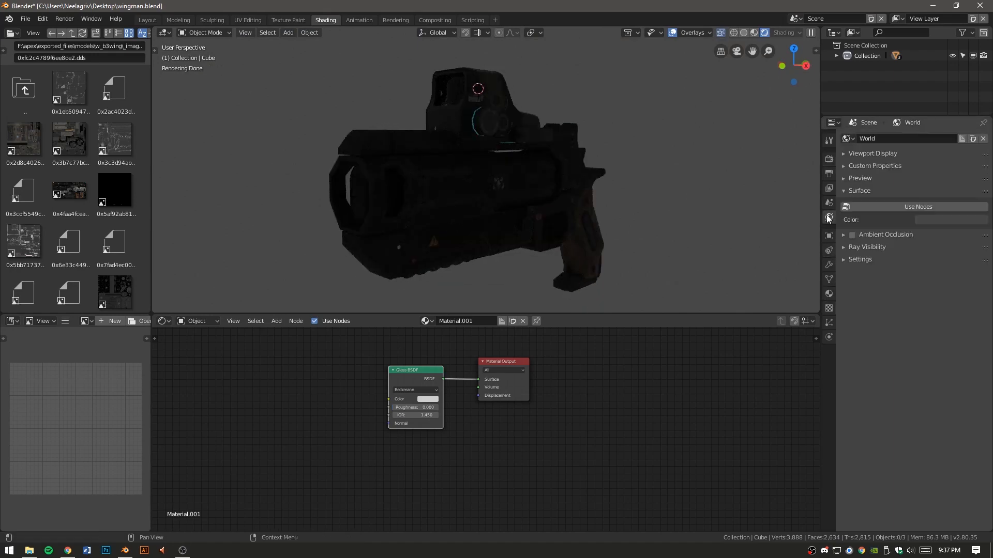
pyautogui.click(918, 206)
pyautogui.click(902, 221)
pyautogui.click(763, 109)
pyautogui.click(965, 243)
pyautogui.click(27, 270)
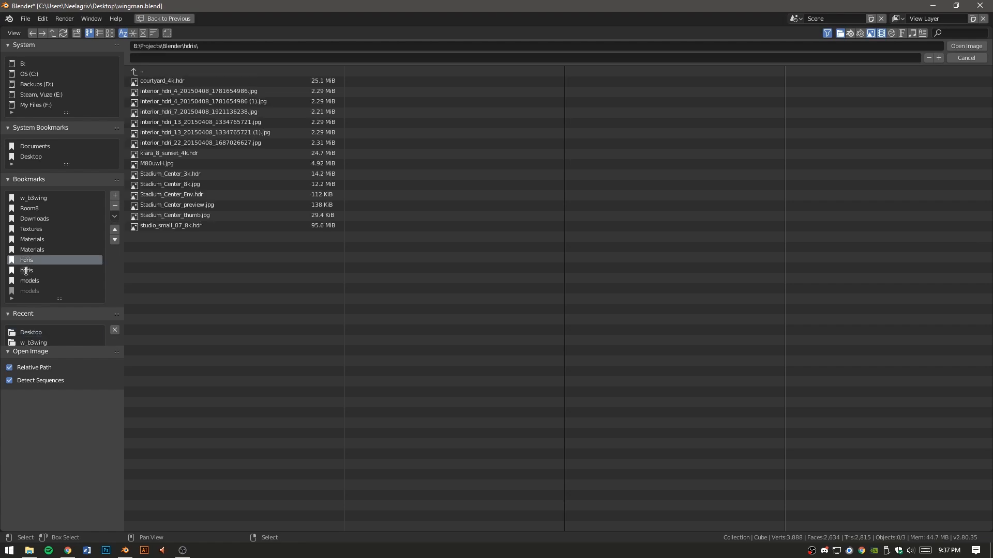
pyautogui.click(109, 33)
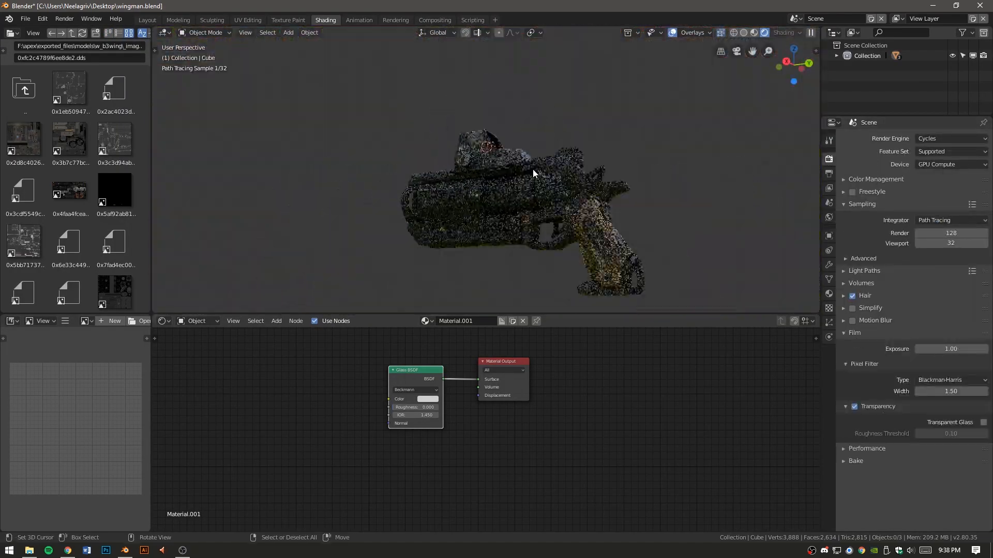
# Add a sun light and rotate it to illuminate the gun.
pyautogui.hotkey('shift', 'a')
pyautogui.click(719, 284)
pyautogui.press('r')
pyautogui.click(630, 187)
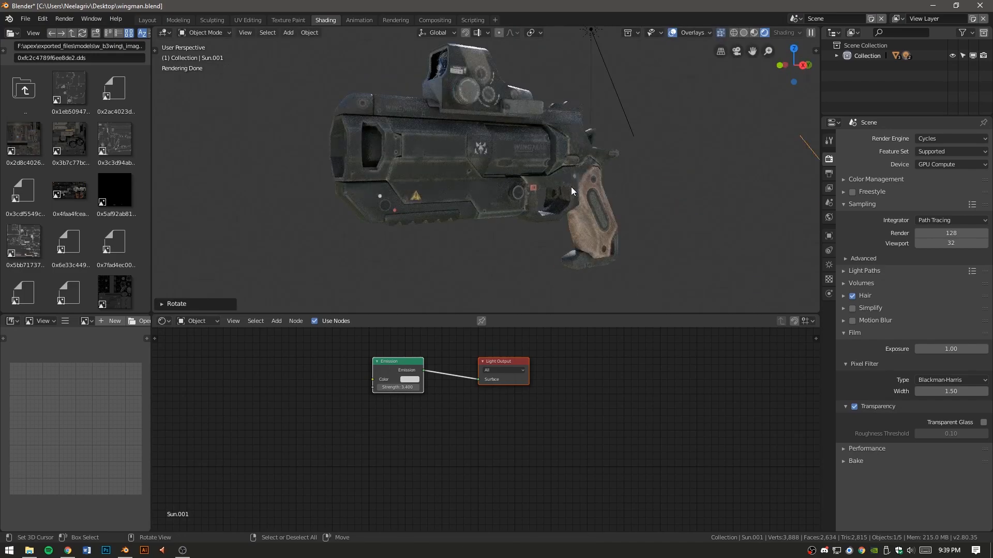
# Reframe the whole gun in the camera view with the camera locked to the view.
pyautogui.moveTo(571, 187); pyautogui.dragTo(512, 161, button='middle')
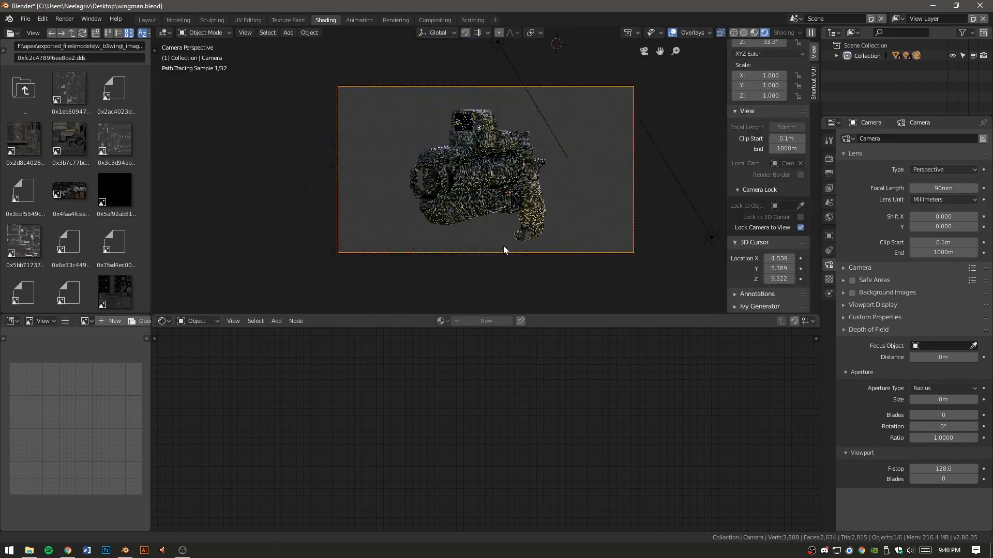
pyautogui.keyDown('shift'); pyautogui.moveTo(503, 246); pyautogui.dragTo(495, 208, button='middle'); pyautogui.keyUp('shift')
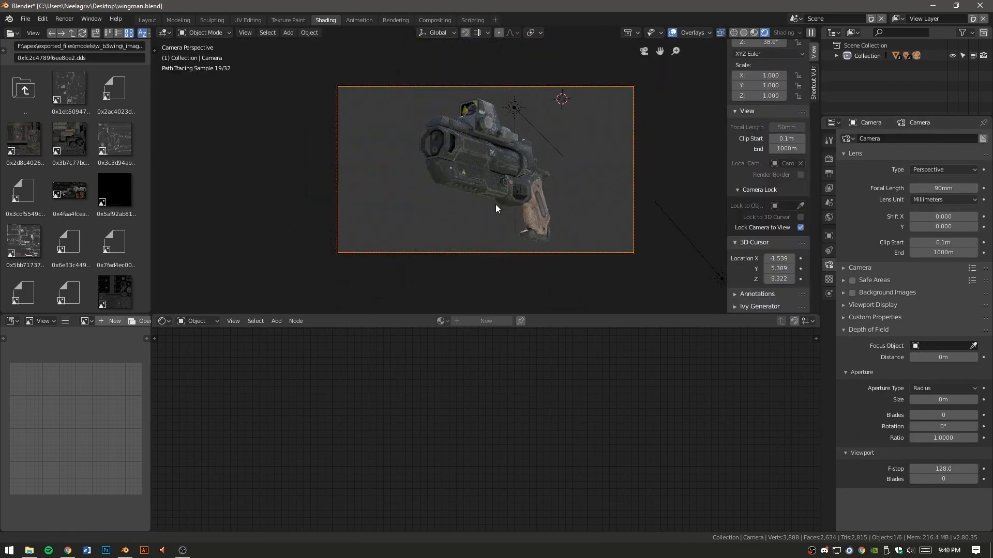
# Rotate the sun light outside the camera frame about the global Z axis and render the image.
pyautogui.click(720, 279)
pyautogui.press('r')
pyautogui.press('z')
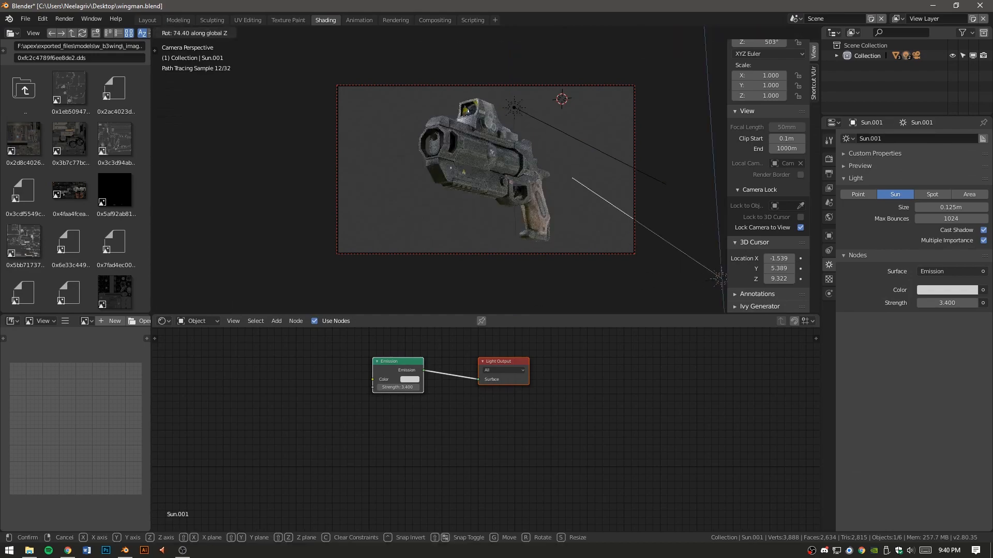
pyautogui.click(511, 148)
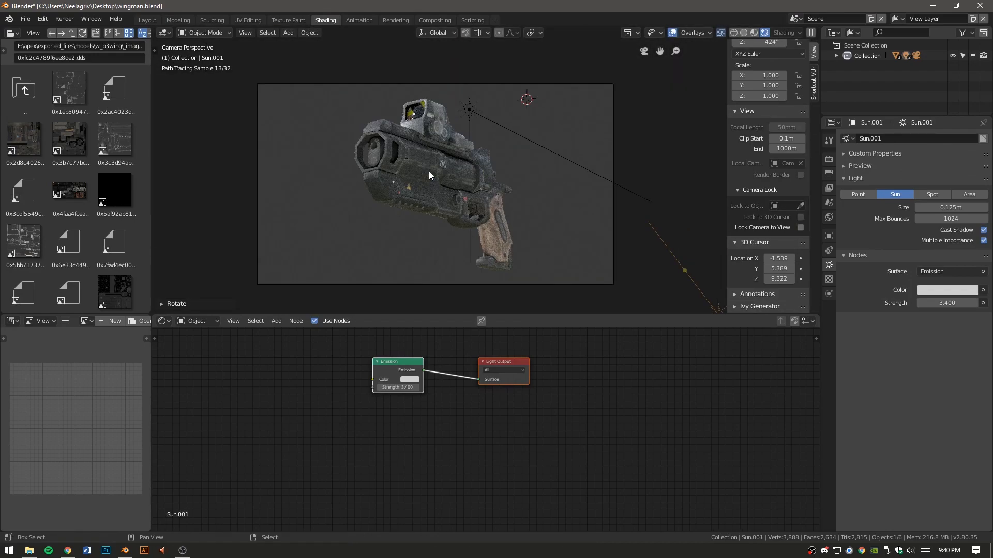
pyautogui.press('F12')
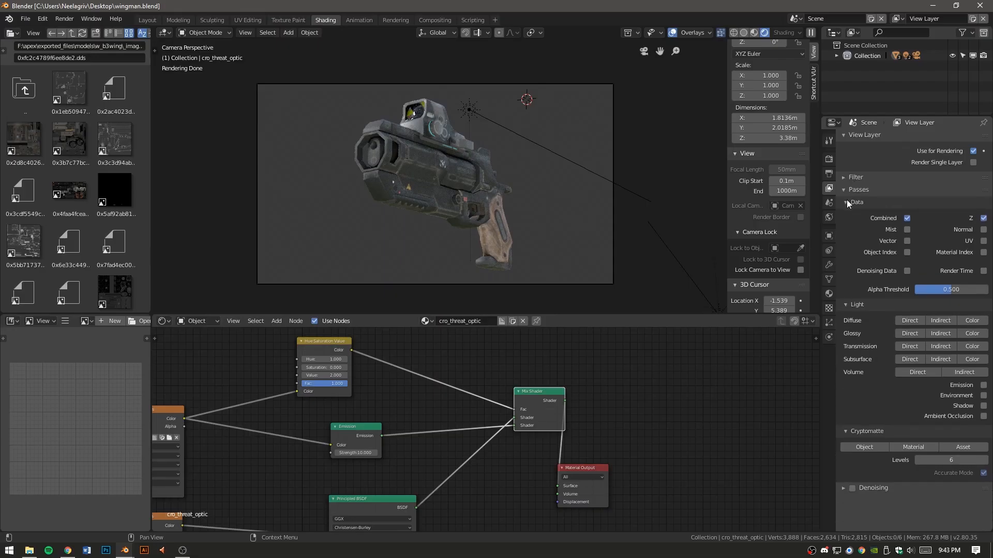
# Enable the Emission and Ambient Occlusion passes and render again from the Compositing workspace.
pyautogui.click(983, 385)
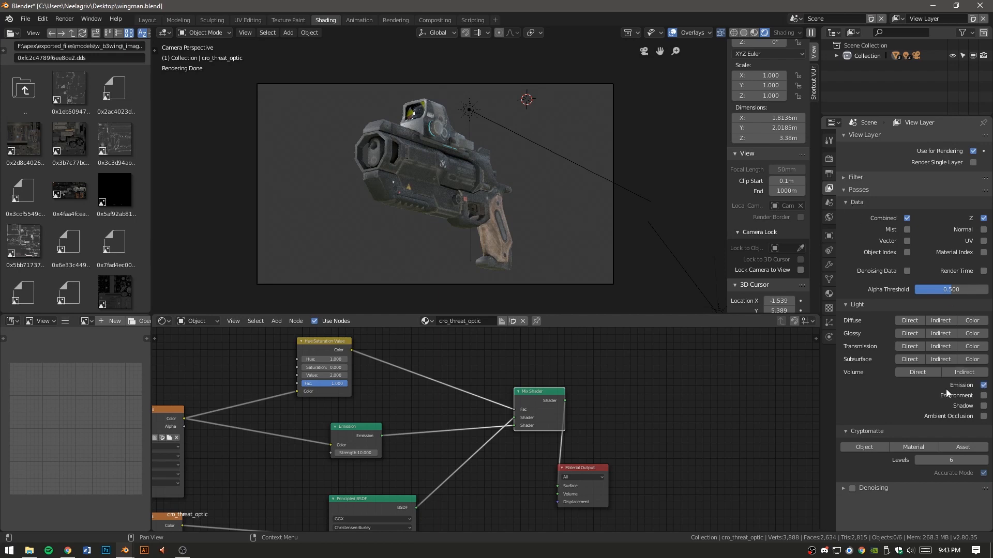
pyautogui.click(984, 416)
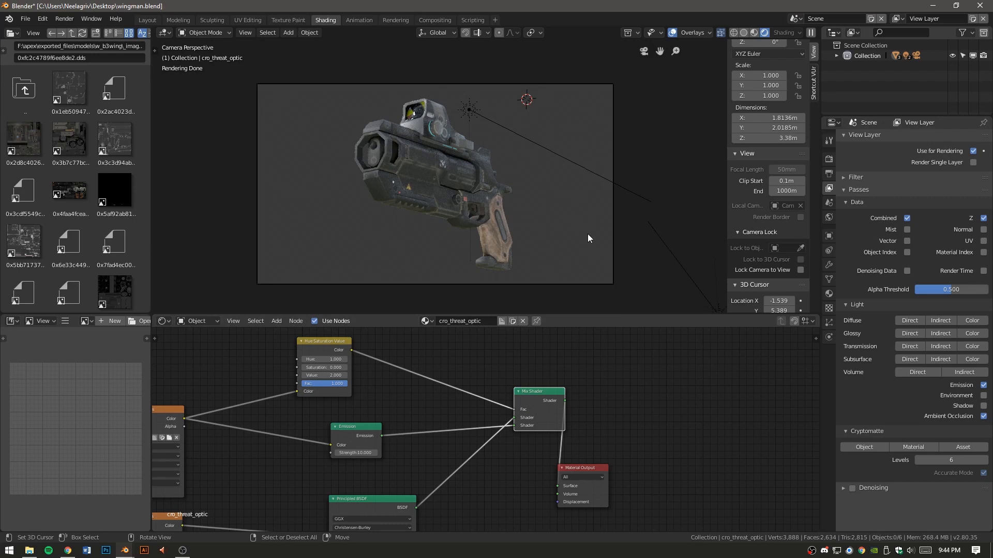
pyautogui.click(440, 20)
pyautogui.press('F12')
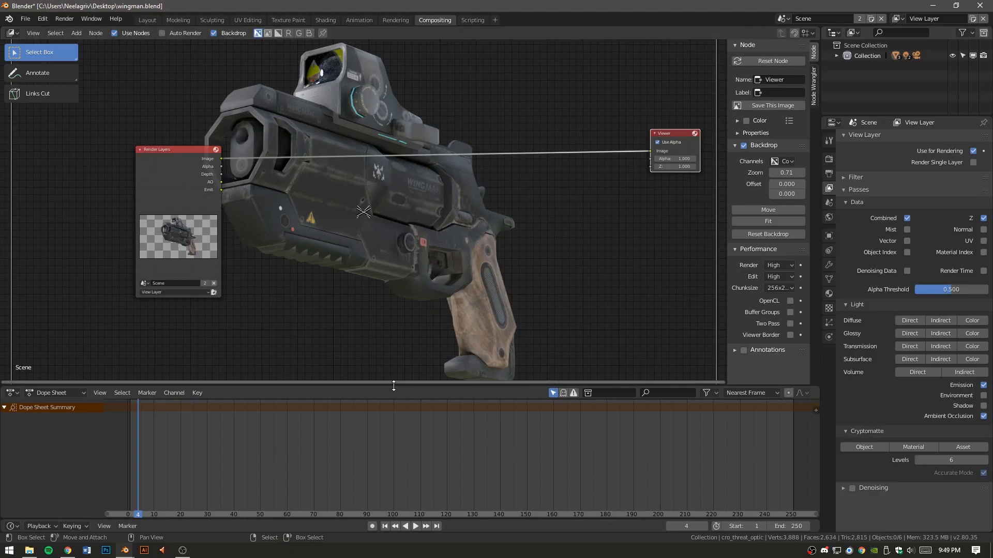
# Enlarge the compositor's node area and move the Render Layers node away from the gun in the backdrop.
pyautogui.moveTo(394, 387); pyautogui.dragTo(393, 471)
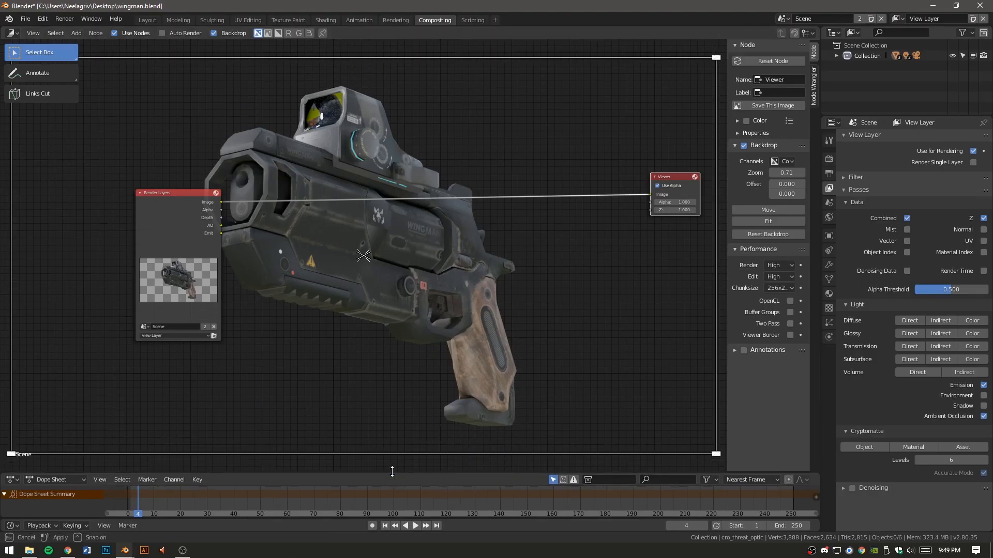
pyautogui.moveTo(194, 233); pyautogui.dragTo(145, 230)
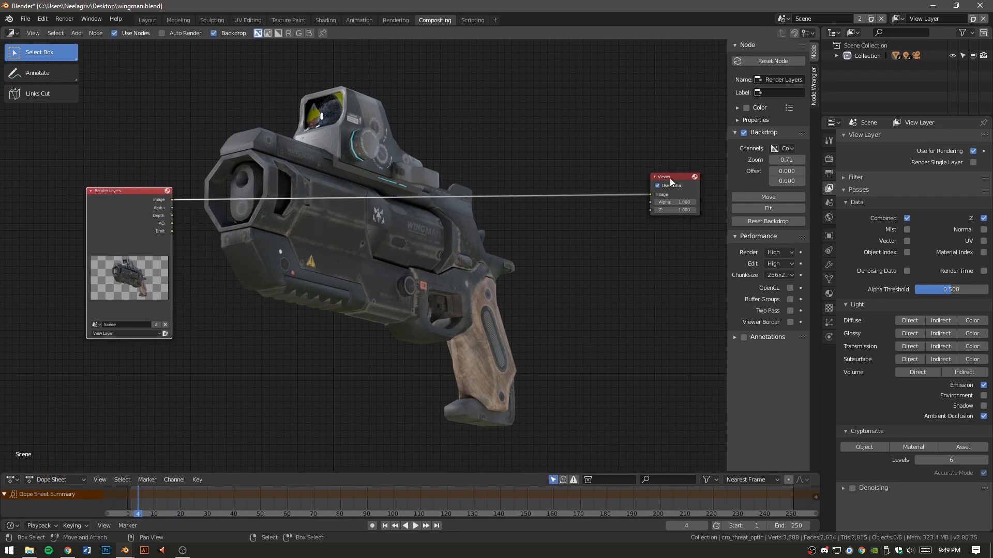
pyautogui.moveTo(131, 194); pyautogui.dragTo(90, 165)
# Preview each Render Layers pass through the Viewer node, cycling back to the Image output.
pyautogui.keyDown('ctrl'); pyautogui.keyDown('shift'); pyautogui.click(92, 176); pyautogui.keyUp('shift'); pyautogui.keyUp('ctrl')
pyautogui.keyDown('ctrl'); pyautogui.keyDown('shift'); pyautogui.click(91, 176); pyautogui.keyUp('shift'); pyautogui.keyUp('ctrl')
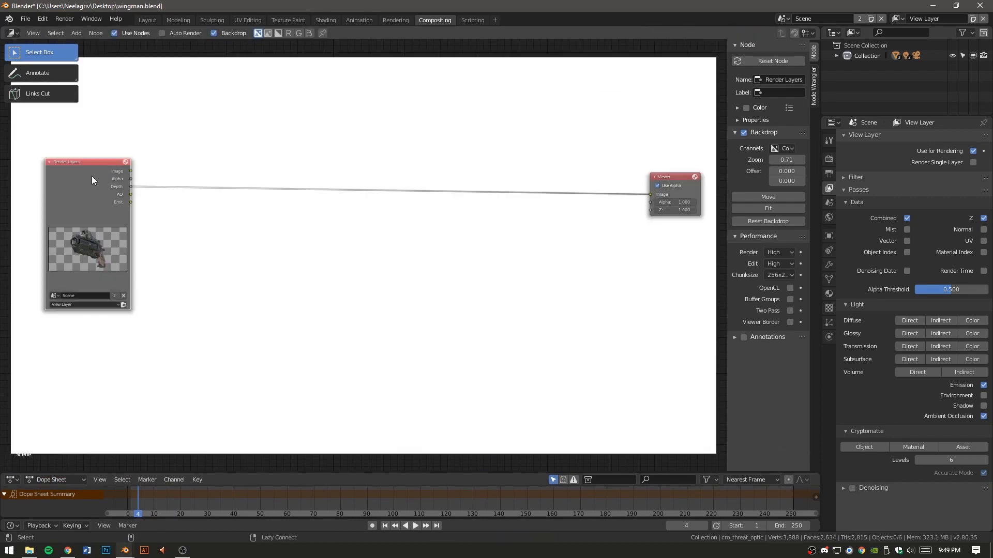
pyautogui.keyDown('ctrl'); pyautogui.keyDown('shift'); pyautogui.click(92, 175); pyautogui.keyUp('shift'); pyautogui.keyUp('ctrl')
pyautogui.keyDown('ctrl'); pyautogui.keyDown('shift'); pyautogui.click(92, 176); pyautogui.keyUp('shift'); pyautogui.keyUp('ctrl')
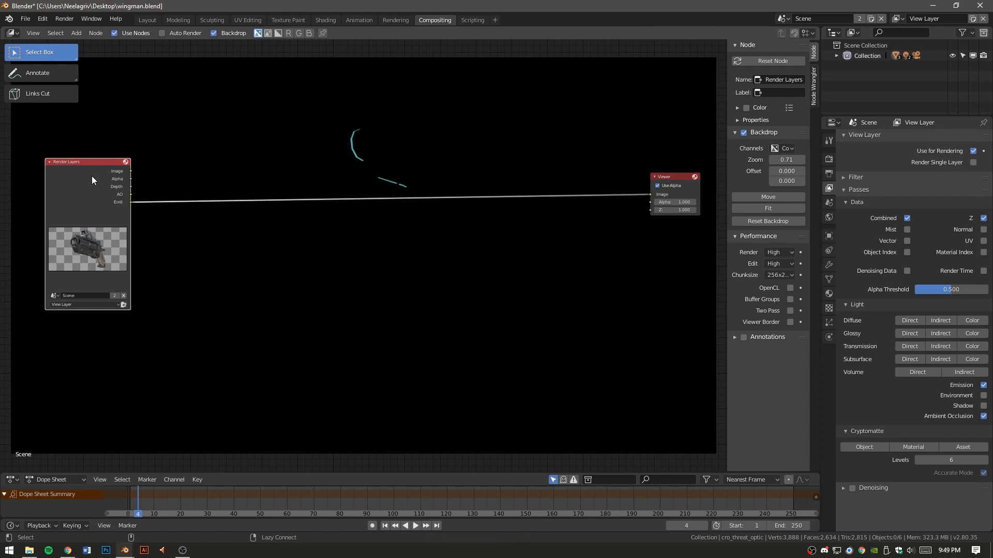
pyautogui.keyDown('ctrl'); pyautogui.keyDown('shift'); pyautogui.click(92, 176); pyautogui.keyUp('shift'); pyautogui.keyUp('ctrl')
# Add a Mix node on the link between the Render Layers Image output and the Viewer.
pyautogui.hotkey('shift', 'a')
pyautogui.click(313, 365)
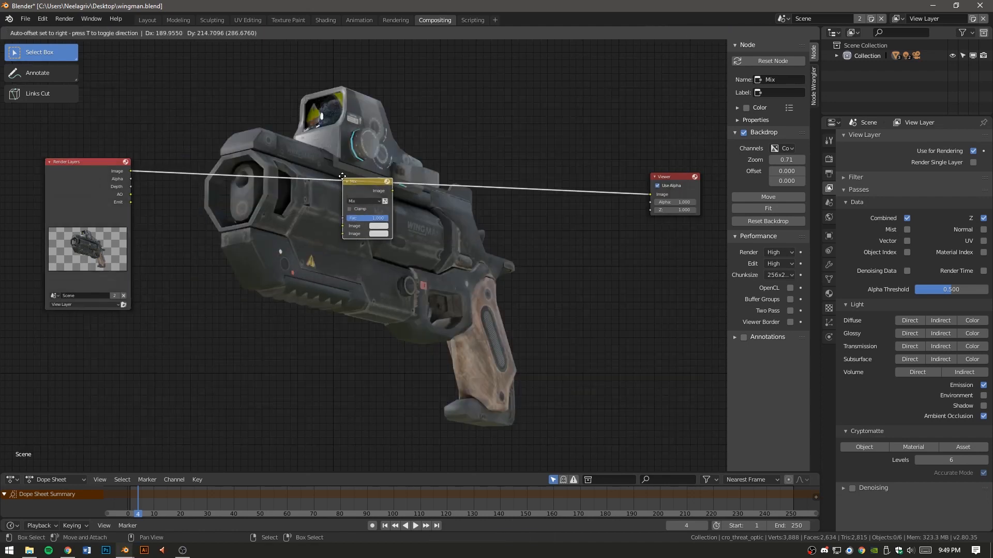
pyautogui.click(177, 150)
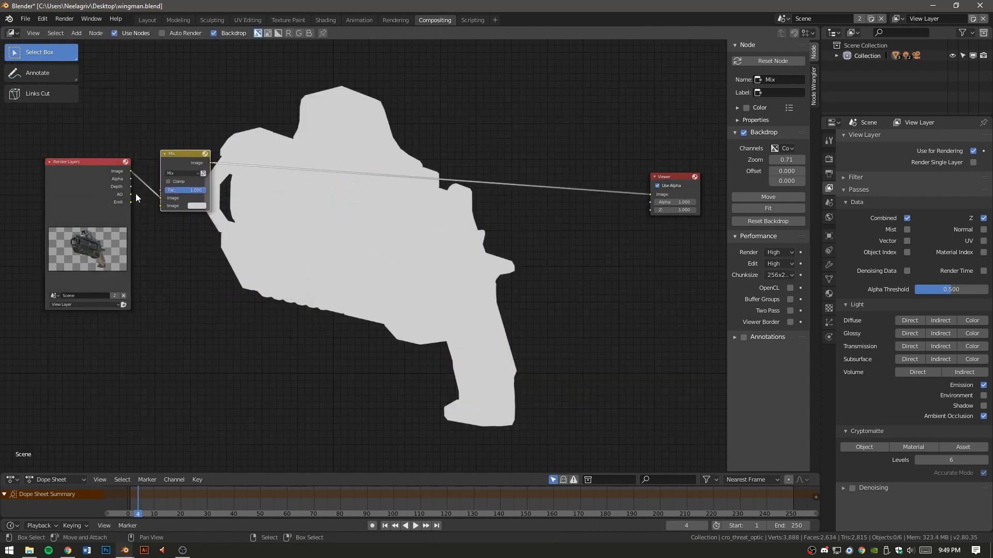
# Feed the Render Layers AO output into the Mix node's second image input and set its blend mode to Multiply.
pyautogui.moveTo(131, 194); pyautogui.dragTo(159, 206)
pyautogui.click(179, 174)
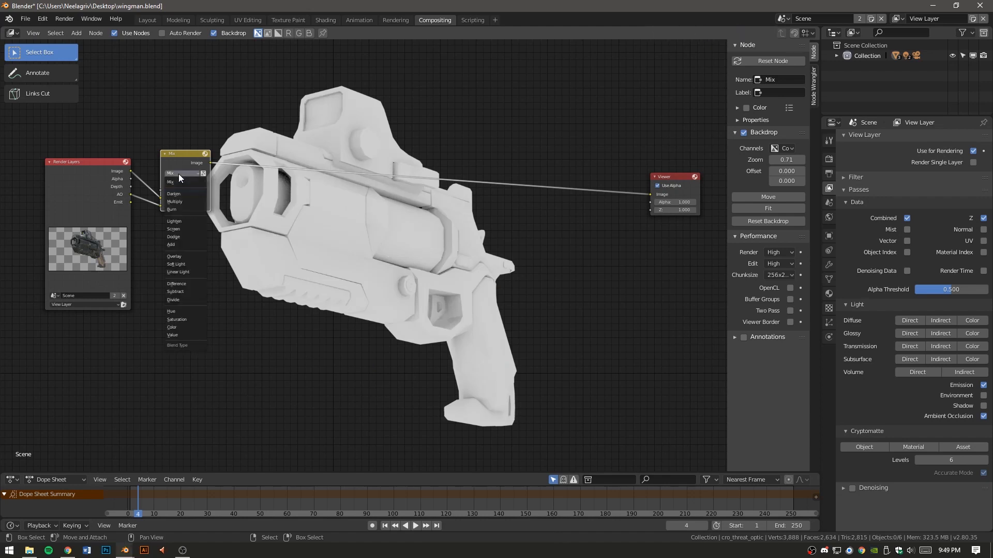
pyautogui.click(182, 201)
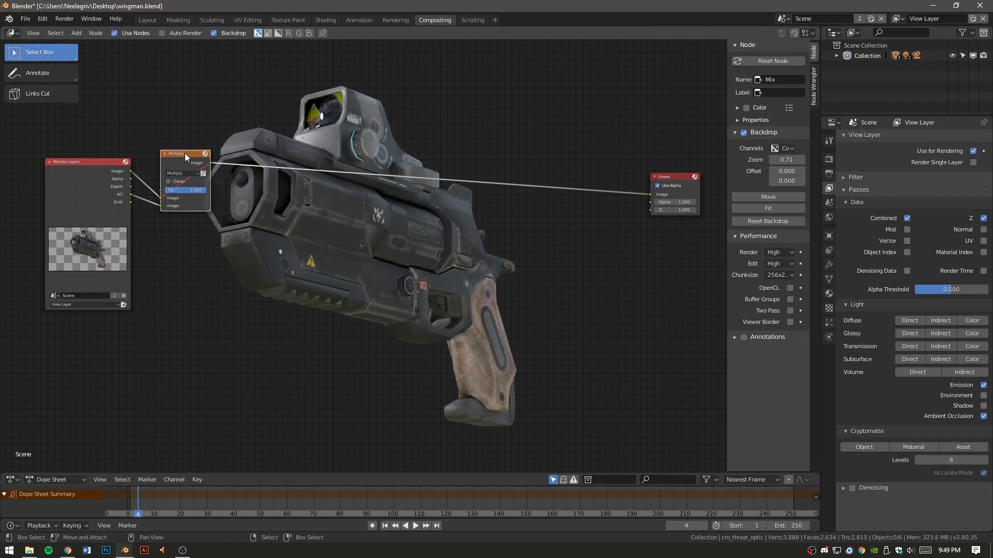
# Insert a second Mix node between Multiply and the Viewer, feed it the Emit pass, and set its blend mode to Screen.
pyautogui.hotkey('shift', 'a')
pyautogui.moveTo(305, 259)
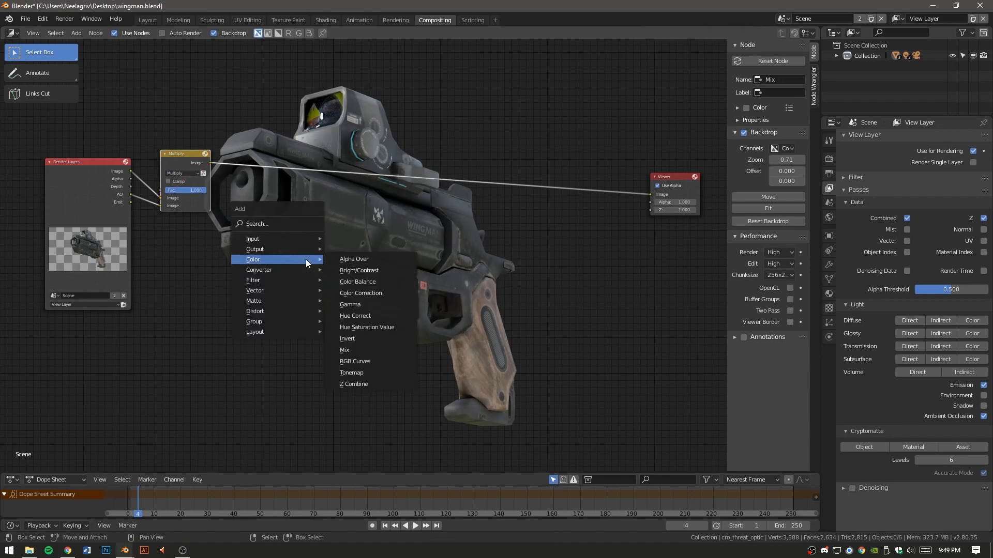
pyautogui.click(361, 350)
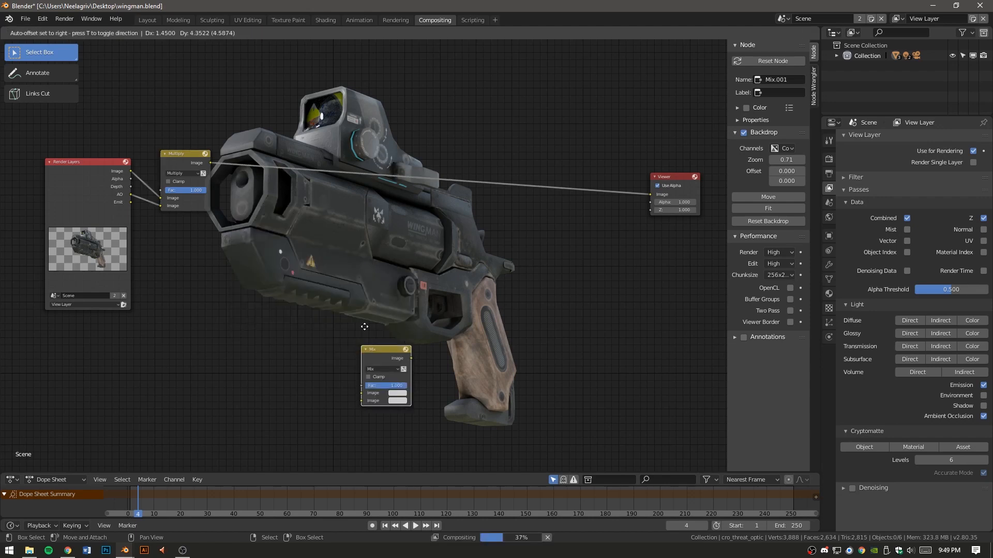
pyautogui.click(331, 142)
pyautogui.moveTo(130, 203); pyautogui.dragTo(327, 216)
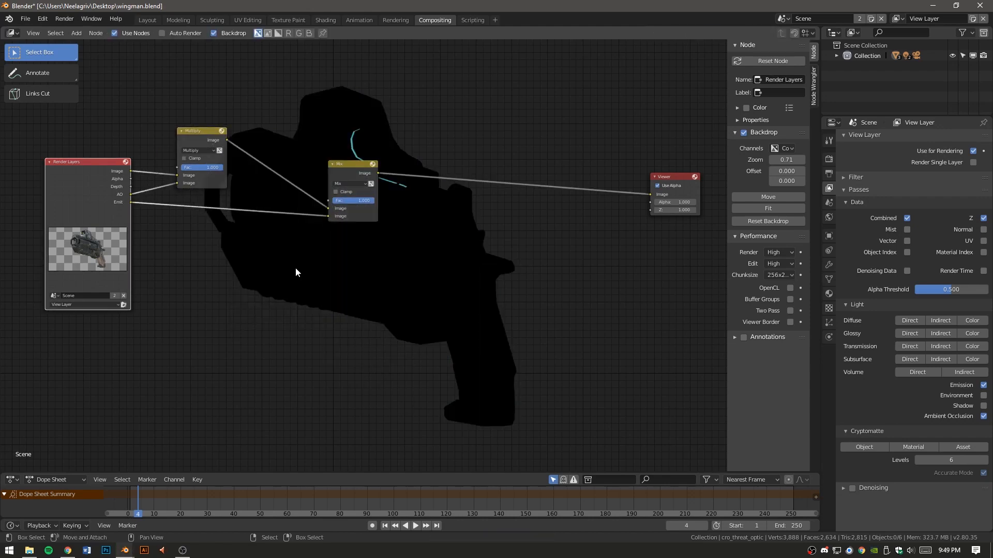
pyautogui.click(340, 184)
pyautogui.click(342, 239)
# Insert a Blur node on the link from Emit to the Screen node and increase its X and Y blur sizes.
pyautogui.hotkey('shift', 'a')
pyautogui.moveTo(321, 293)
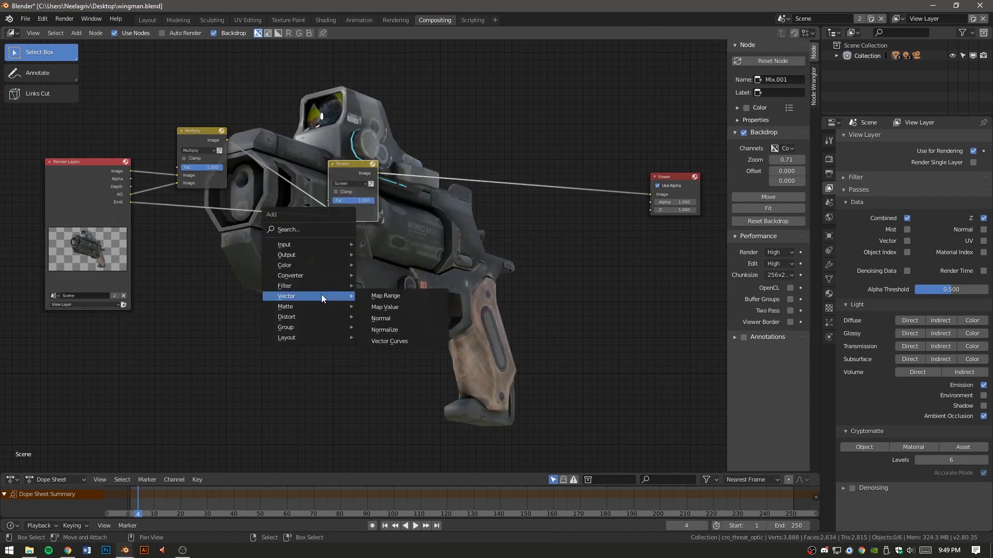
pyautogui.click(383, 305)
pyautogui.click(233, 237)
pyautogui.moveTo(234, 259); pyautogui.dragTo(299, 266)
pyautogui.moveTo(341, 166); pyautogui.dragTo(354, 184)
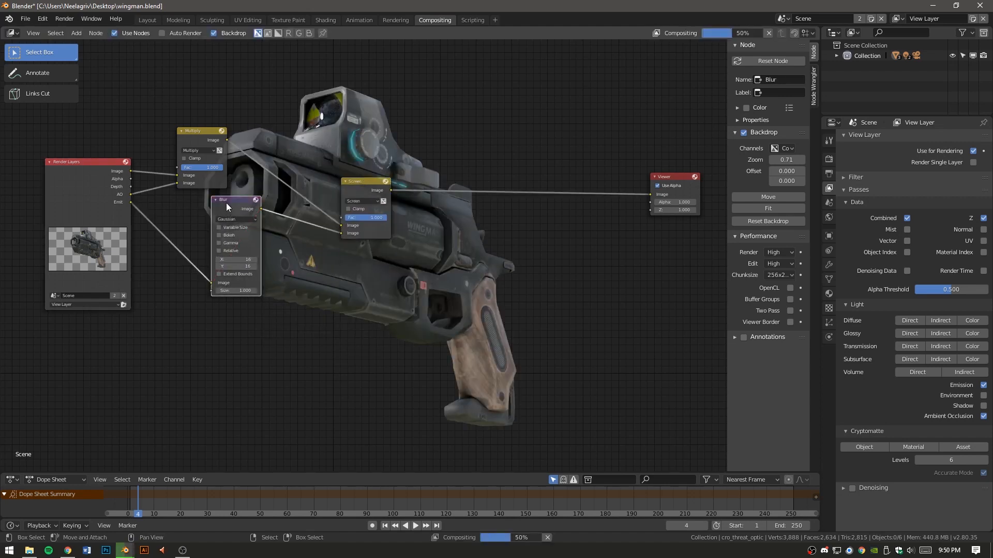
# Add a File Output node below the Viewer and connect the Screen node's image output to it.
pyautogui.moveTo(190, 132); pyautogui.dragTo(179, 156, button='middle')
pyautogui.hotkey('shift', 'a')
pyautogui.moveTo(486, 216)
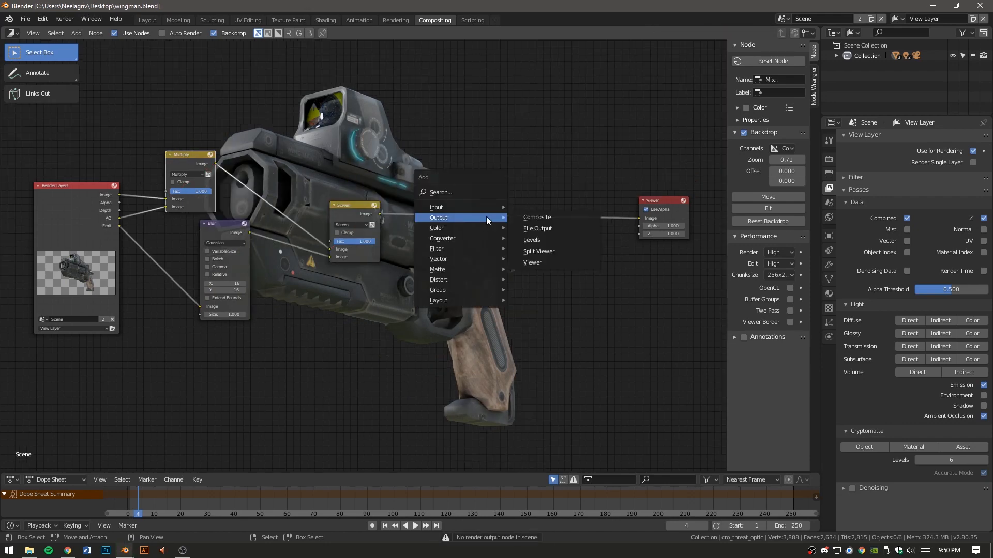
pyautogui.click(541, 227)
pyautogui.click(554, 243)
pyautogui.moveTo(378, 213); pyautogui.dragTo(555, 275)
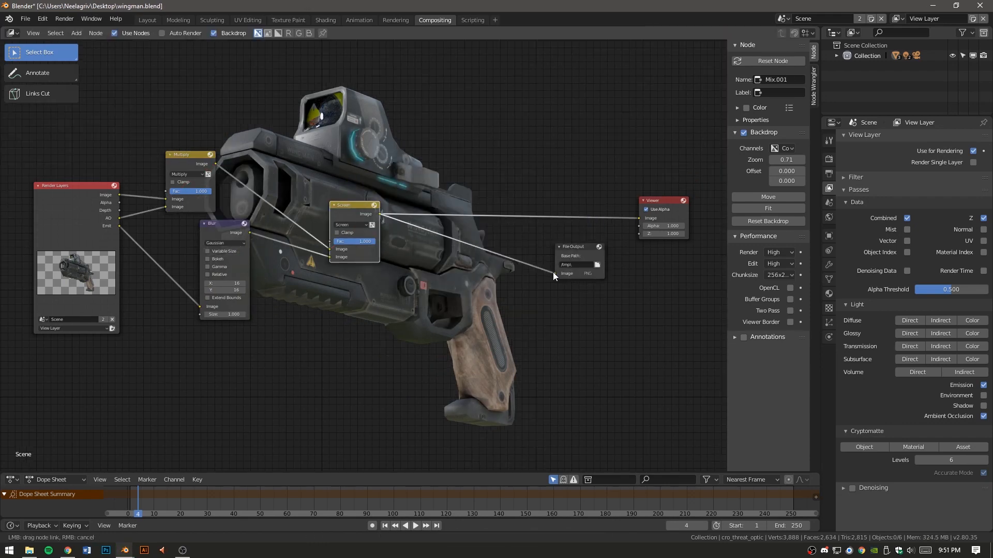
# Choose a folder in the user directory as the File Output node's base path and render the image again.
pyautogui.click(594, 264)
pyautogui.click(35, 156)
pyautogui.click(966, 45)
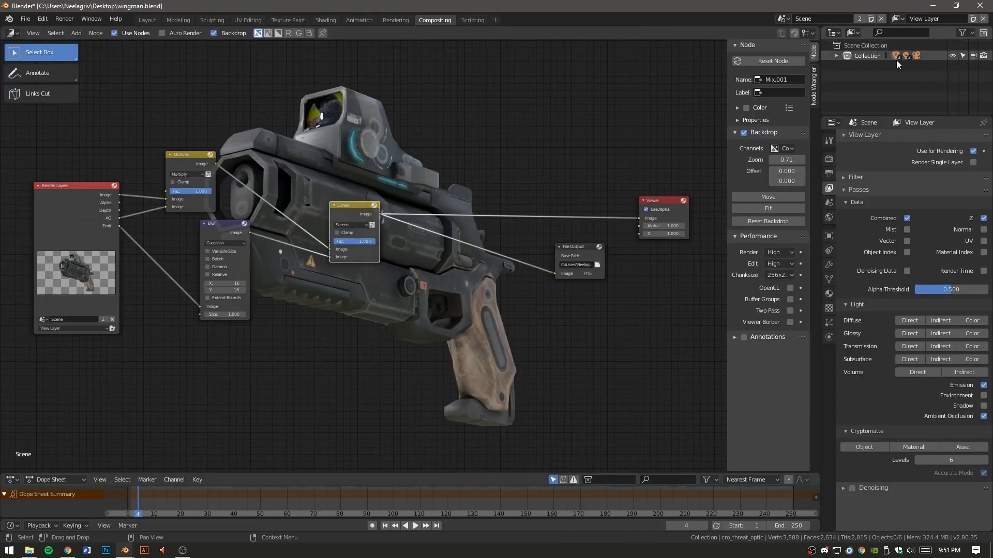
pyautogui.press('F12')
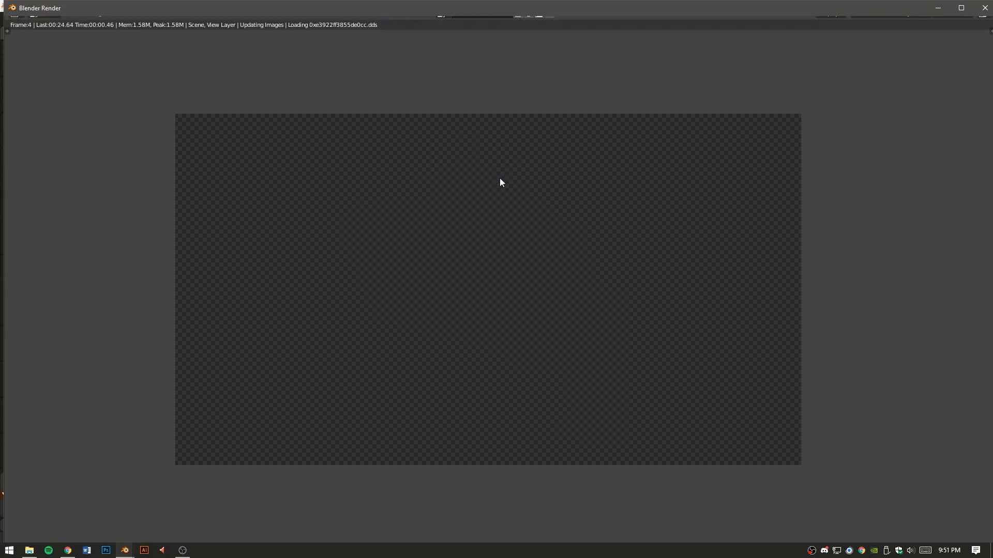